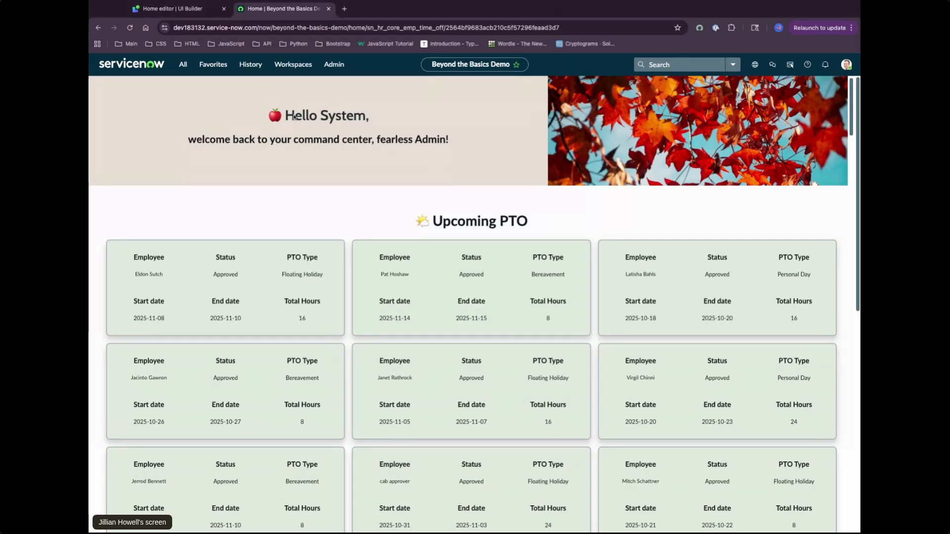
Examine the greeting text on the live home page and reload the page several times to compare the greeting emoji
left_click_drag(268, 115, 458, 144)
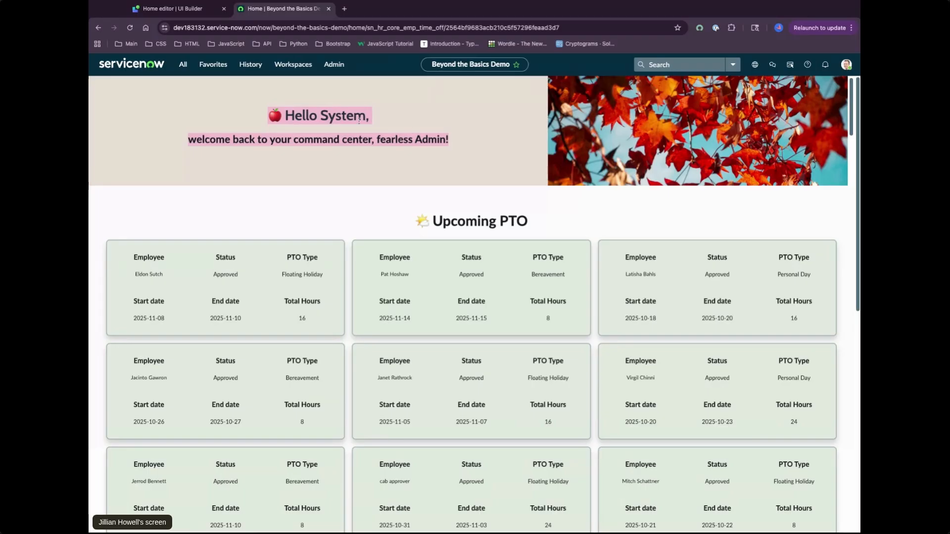
left_click(395, 133)
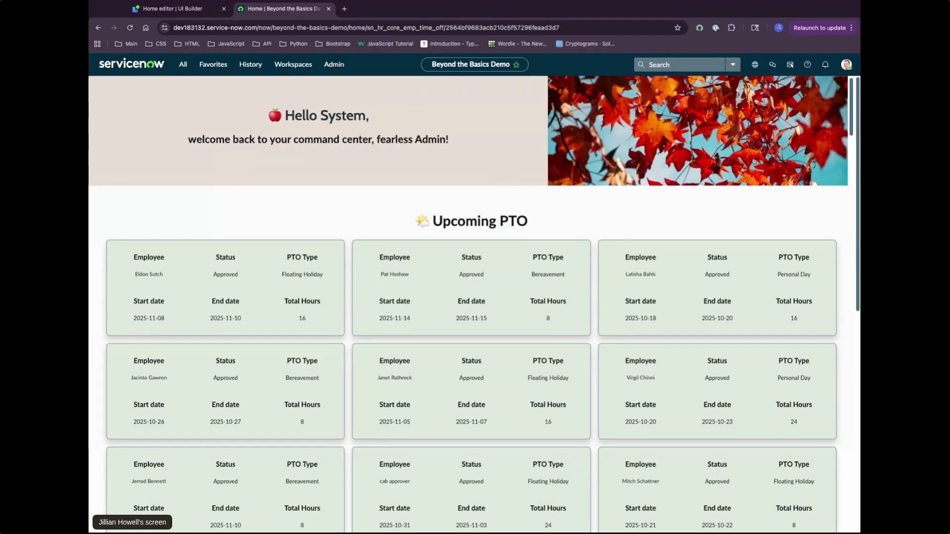
left_click(130, 28)
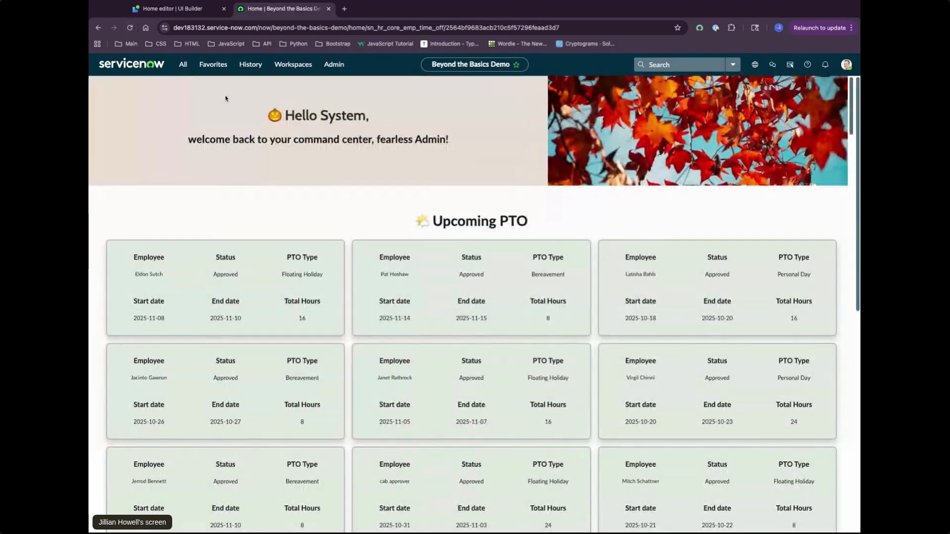
left_click(132, 28)
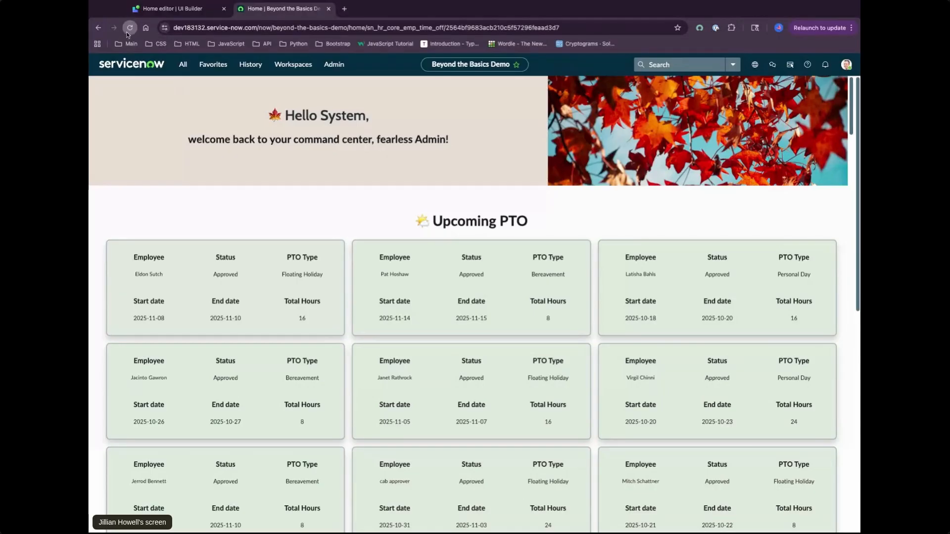
left_click(130, 28)
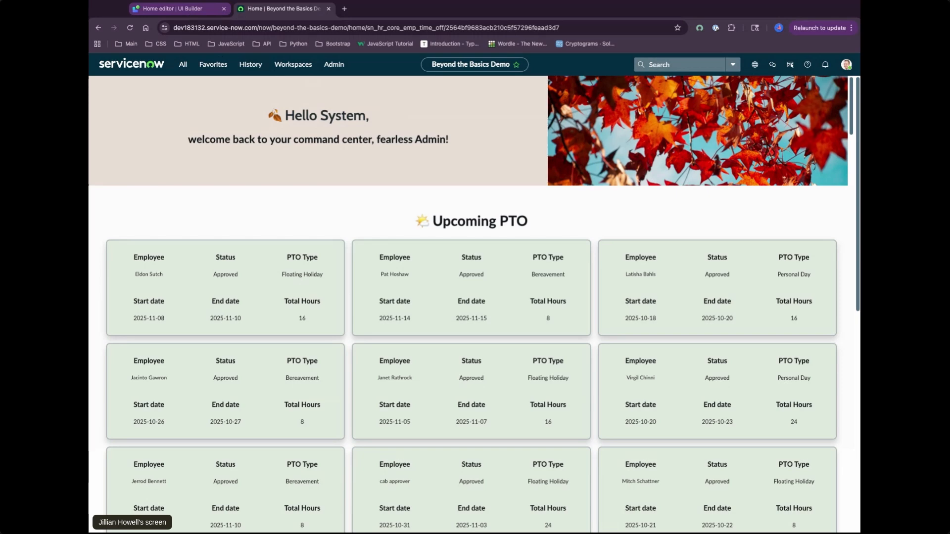
Switch to the Home page in UI Builder and open the User Greeting client script in a maximized dialog
key("ctrl+shift+Tab")
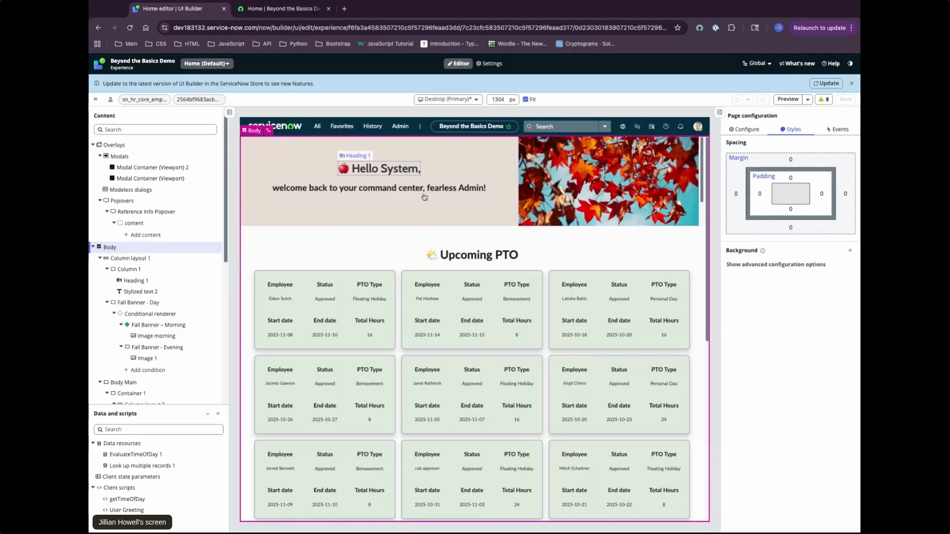
left_click(149, 510)
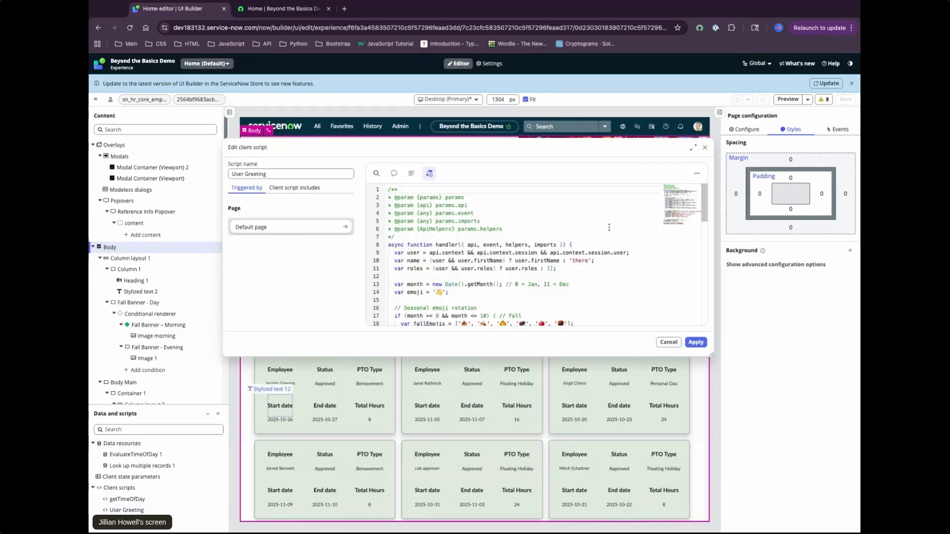
scroll(588, 225, "down", 1)
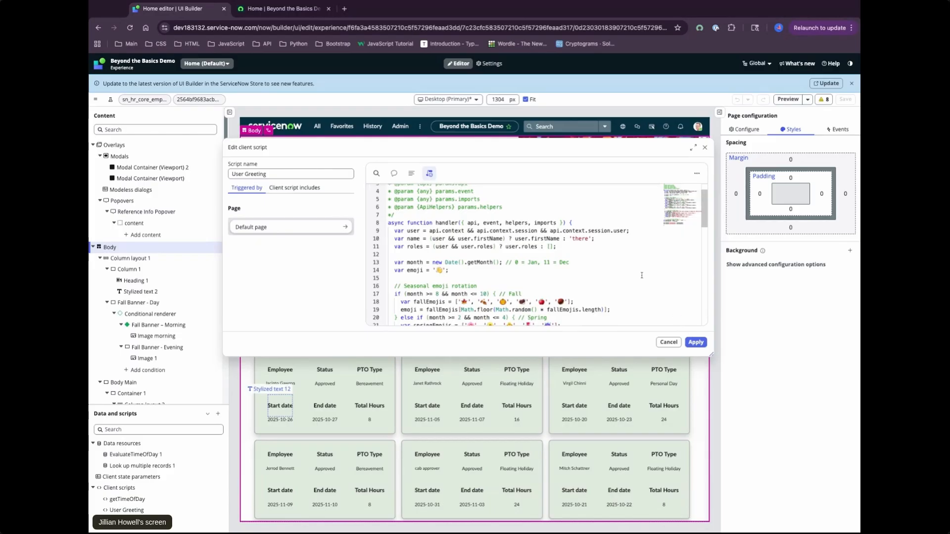
left_click(693, 147)
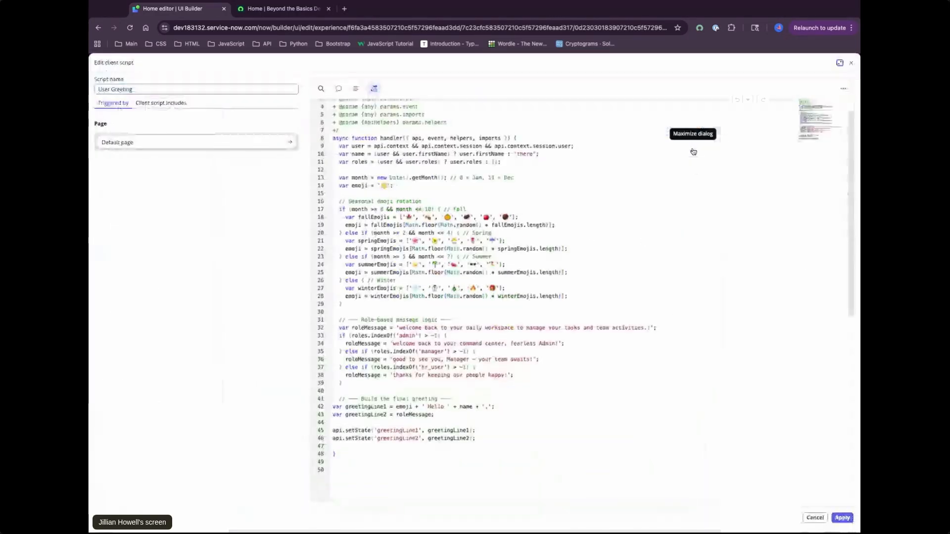
scroll(507, 226, "up", 1)
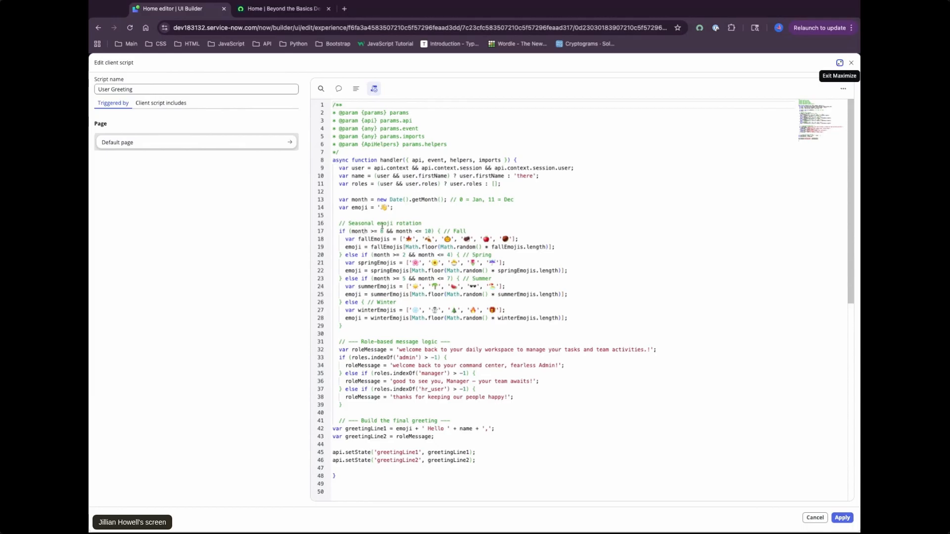
Examine the script's seasonal emoji rotation and role-based message logic, and close it without changes
left_click(427, 222)
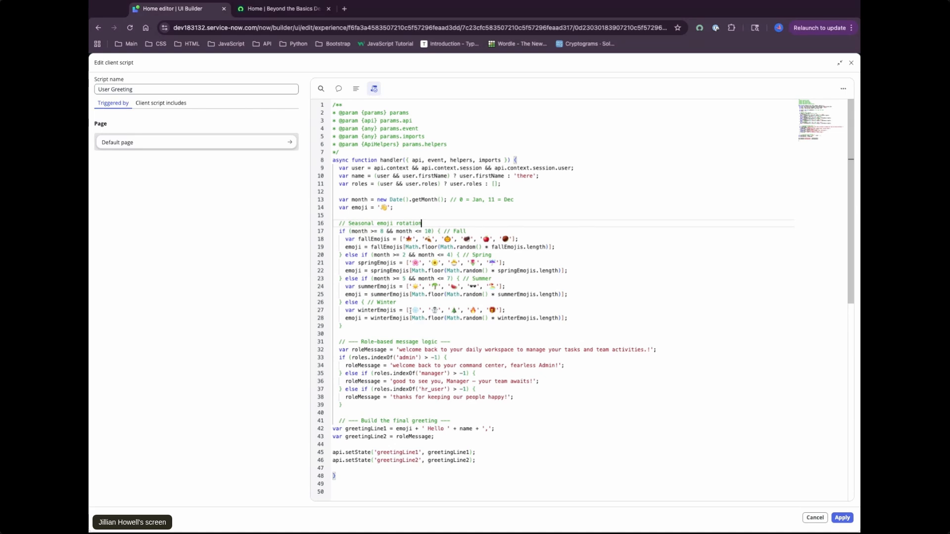
left_click_drag(411, 310, 496, 318)
left_click(468, 303)
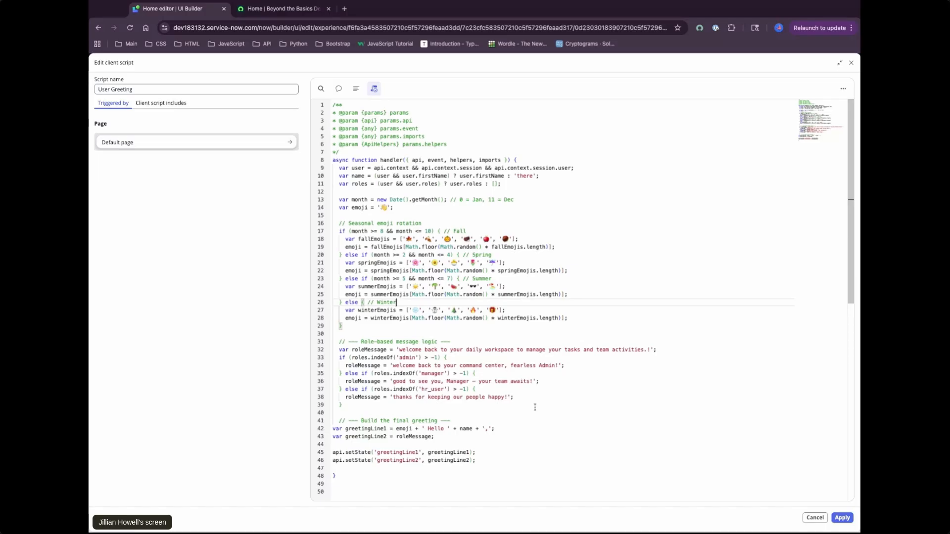
scroll(535, 407, "down", 1)
scroll(698, 278, "up", 1)
left_click(851, 62)
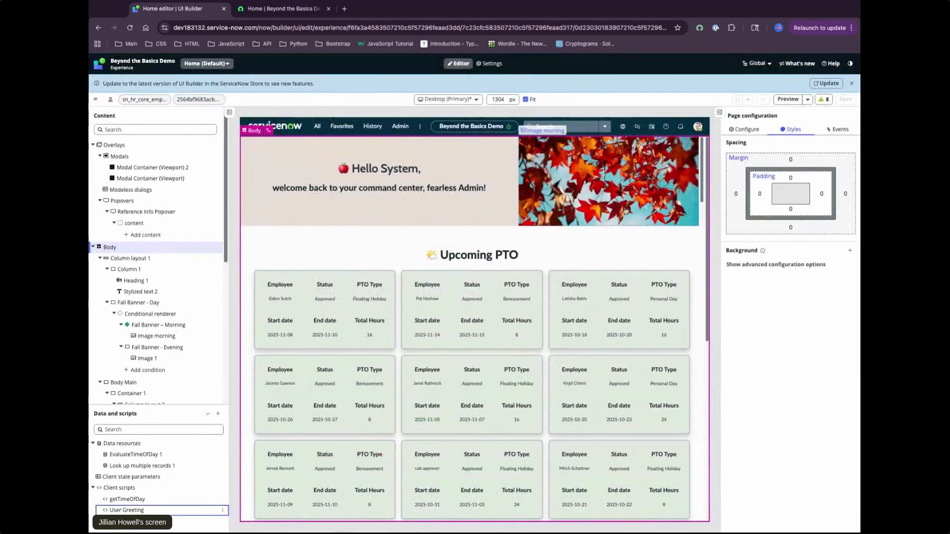
Inspect the second greeting line's text binding and the conditional renderer with its evening and morning fall banners
left_click(161, 292)
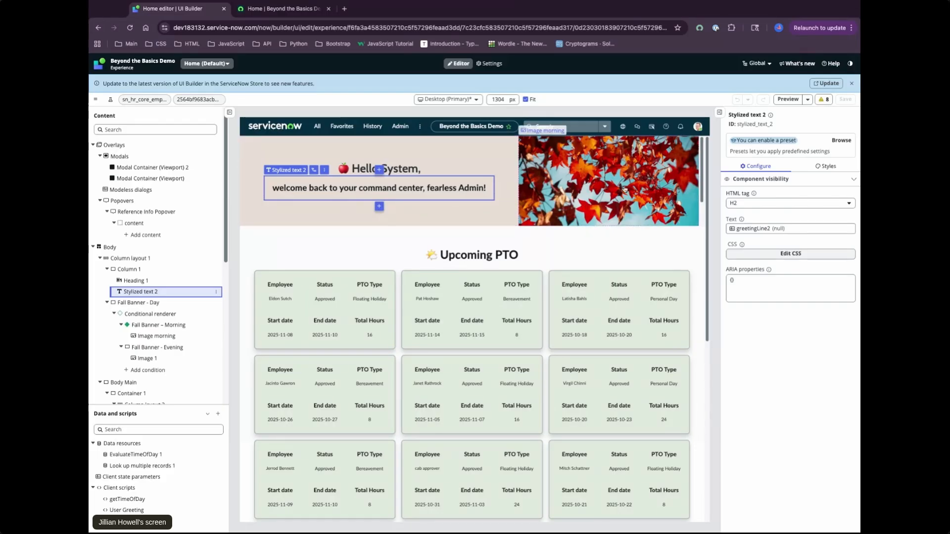
left_click(167, 313)
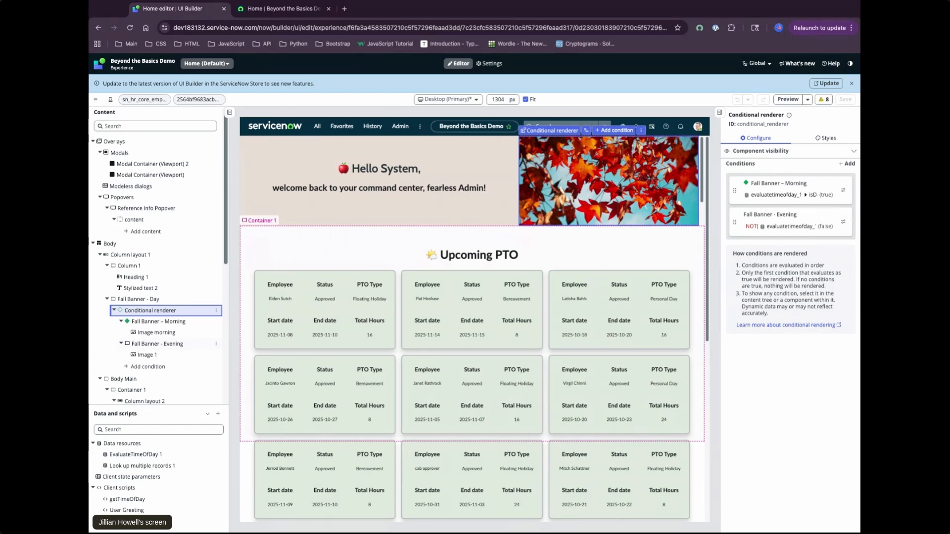
left_click(167, 343)
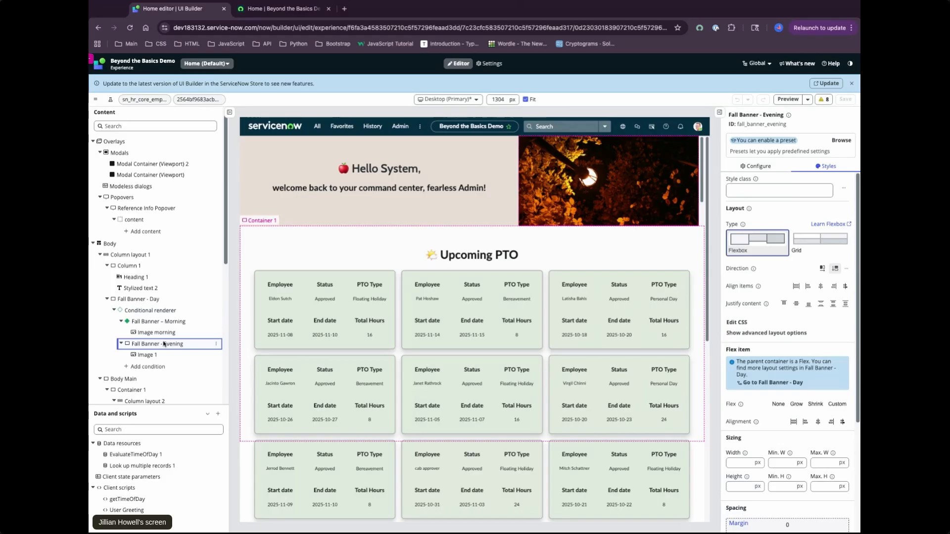
left_click(164, 323)
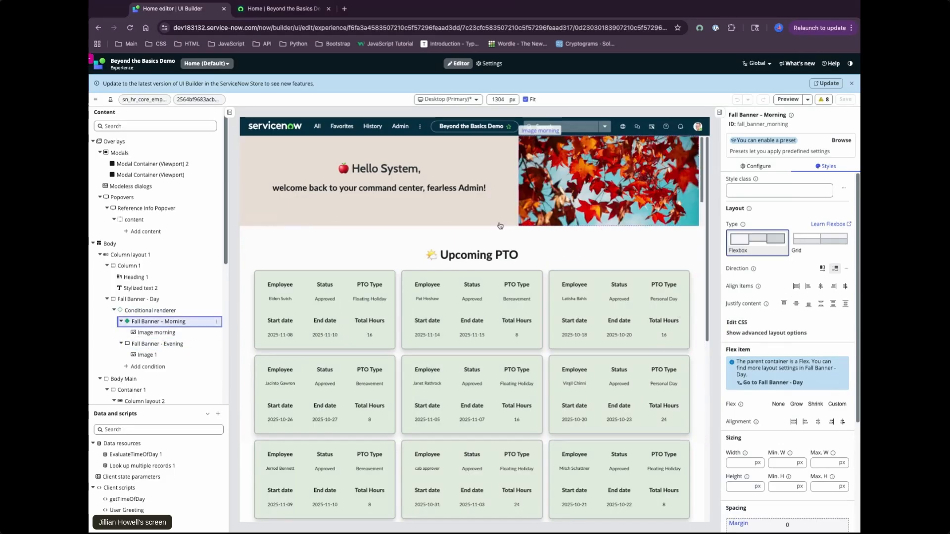
left_click(166, 311)
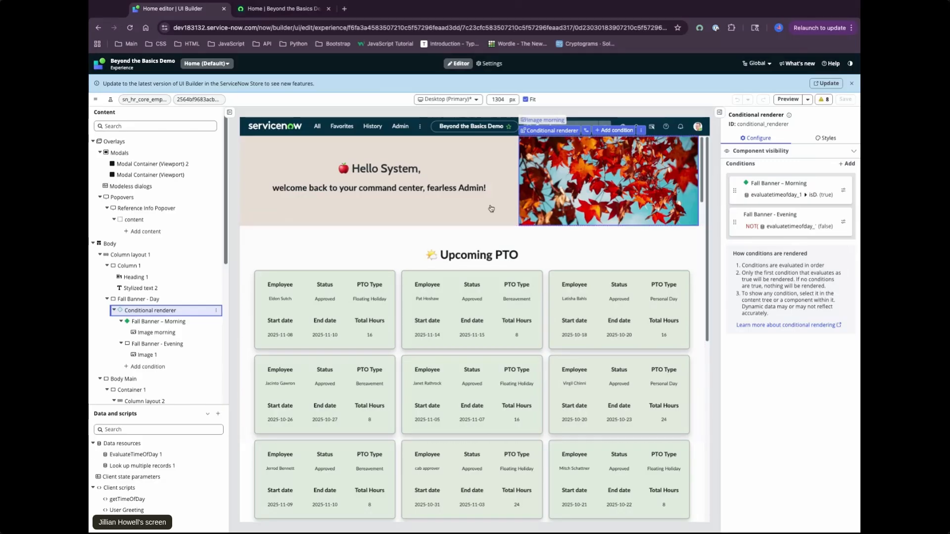
left_click(115, 311)
left_click(114, 311)
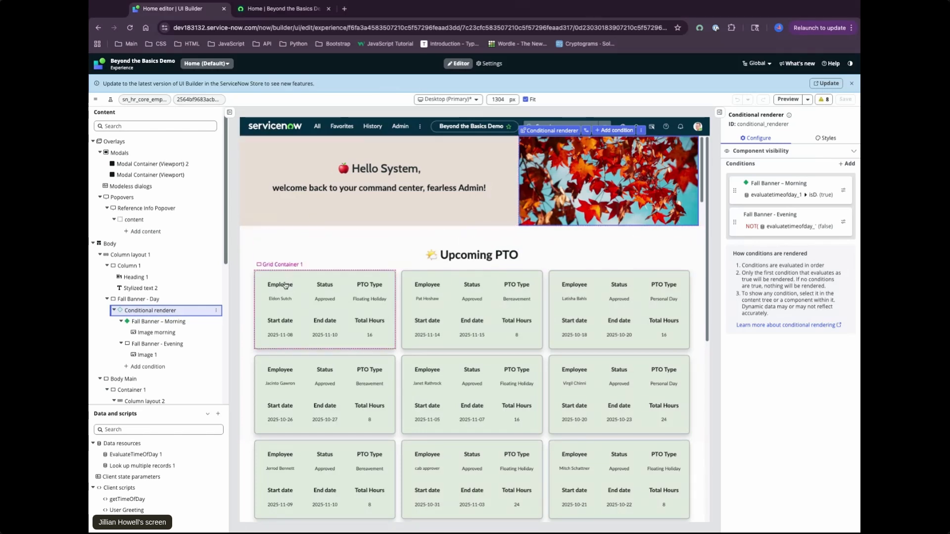
Look through the page's content tree and review all the Upcoming PTO cards on the live home page
scroll(169, 307, "down", 5)
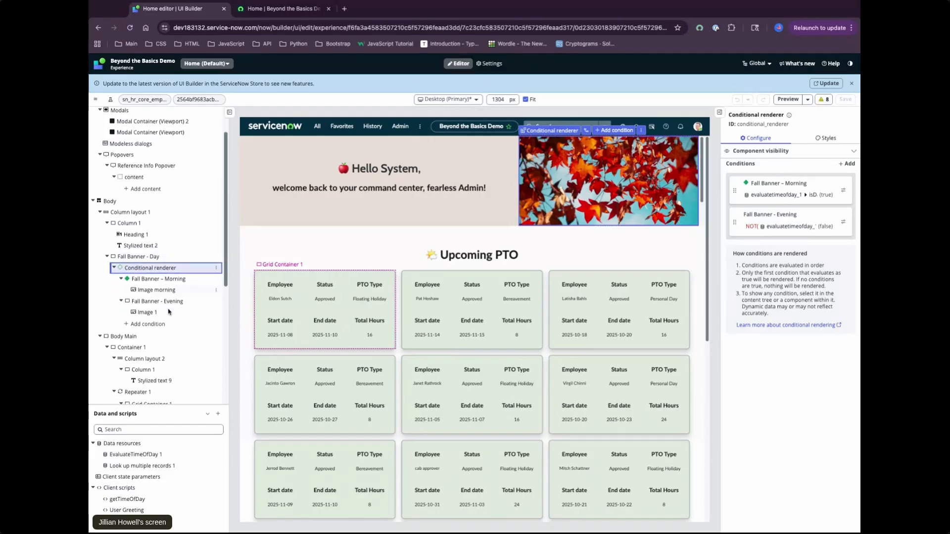
scroll(174, 309, "up", 1)
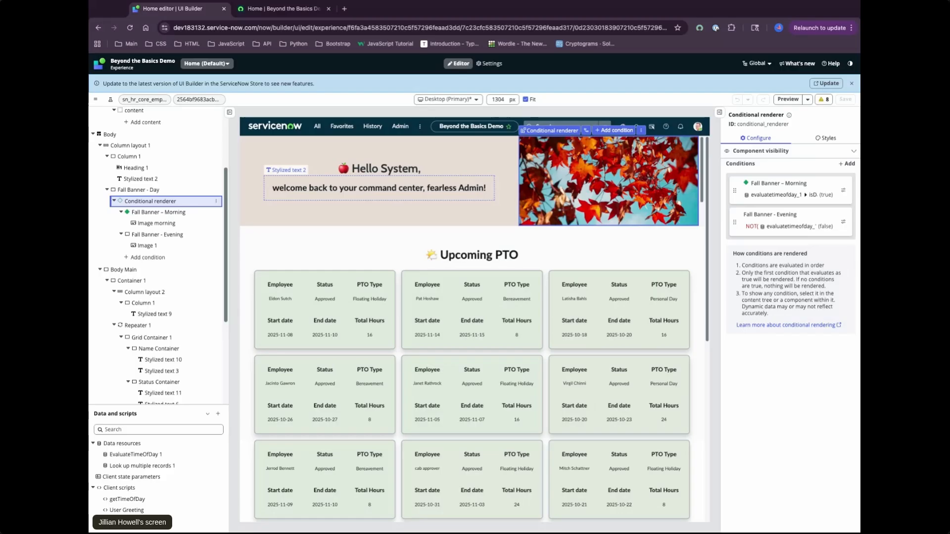
left_click(317, 12)
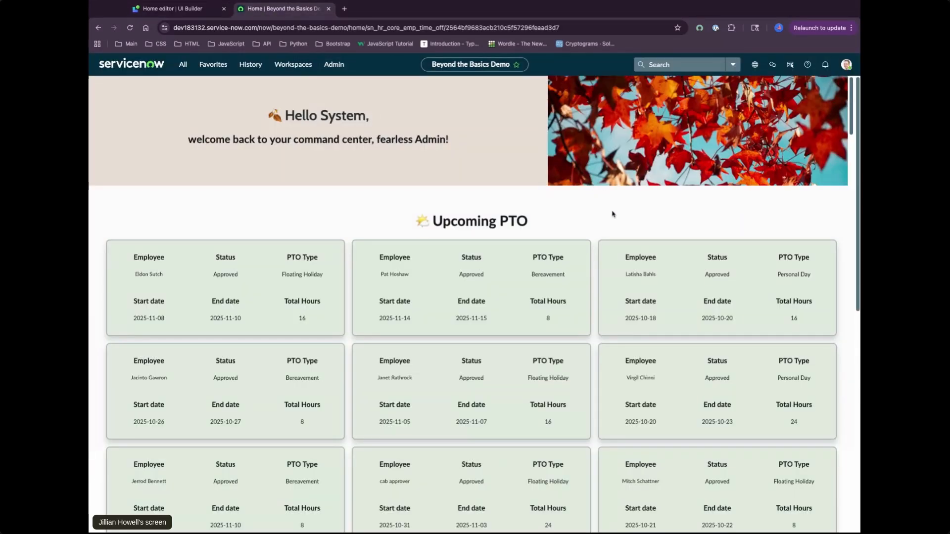
scroll(594, 277, "down", 10)
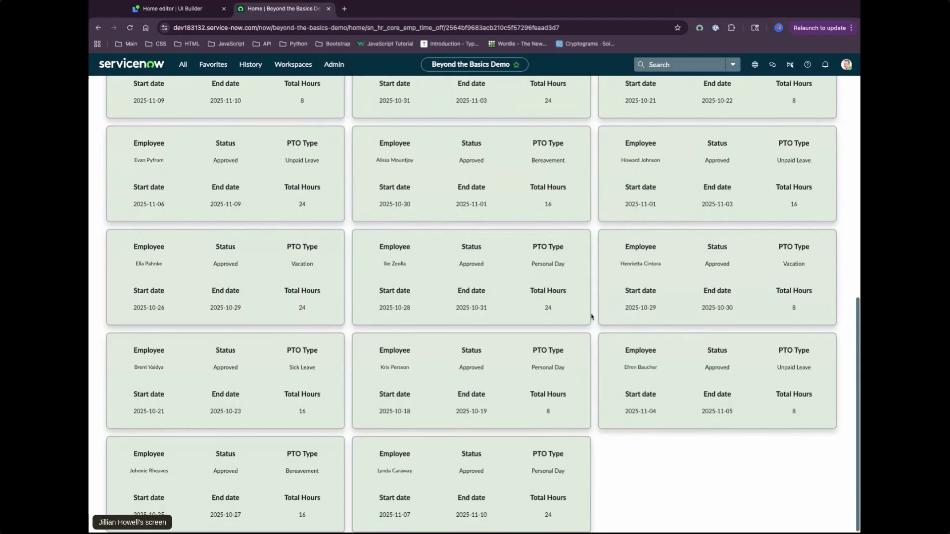
scroll(574, 222, "up", 10)
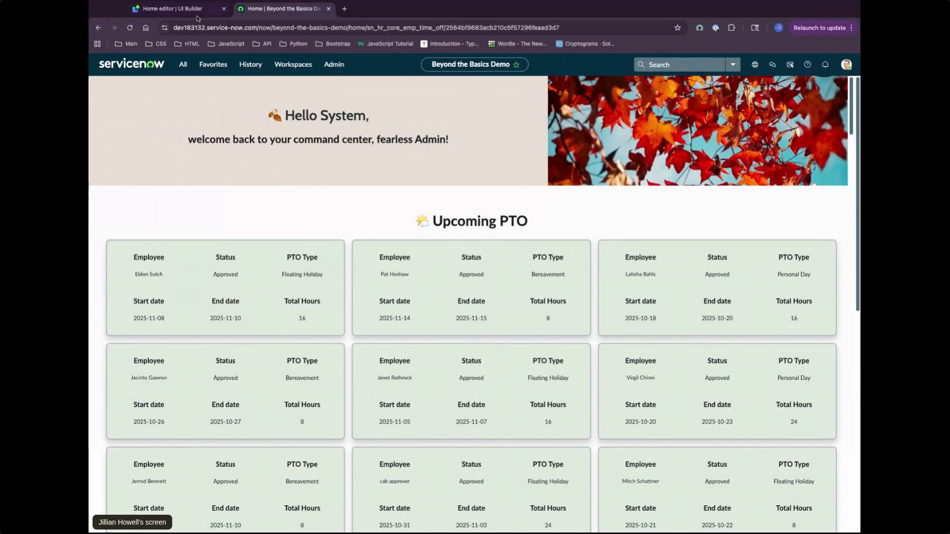
Inspect Repeater 1's data array binding to the Look up multiple records results in UI Builder, leaving it unchanged
left_click(196, 13)
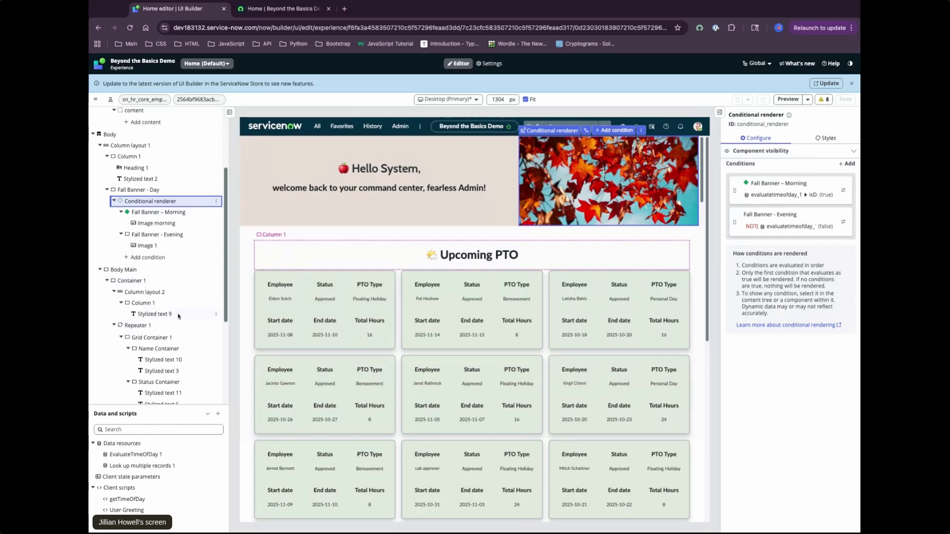
scroll(178, 317, "down", 3)
left_click(156, 173)
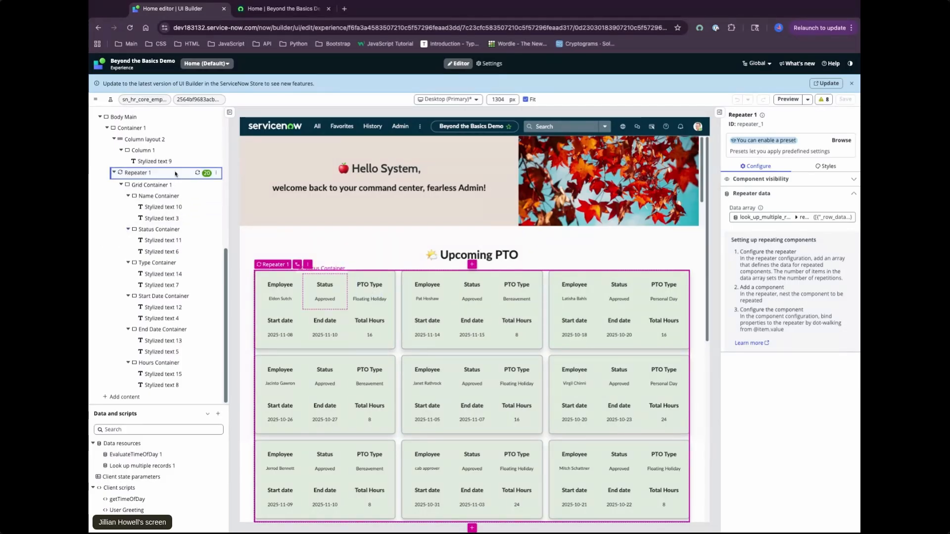
left_click(836, 219)
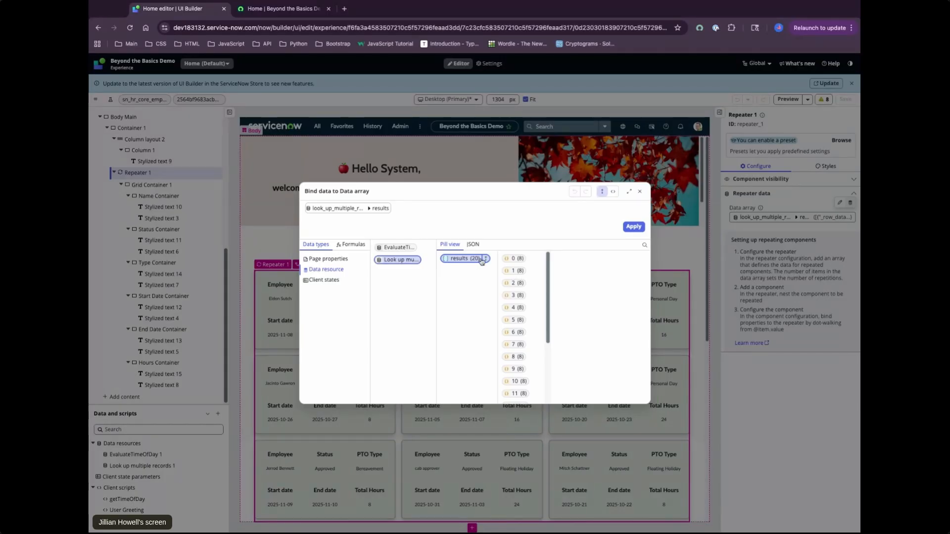
left_click(640, 192)
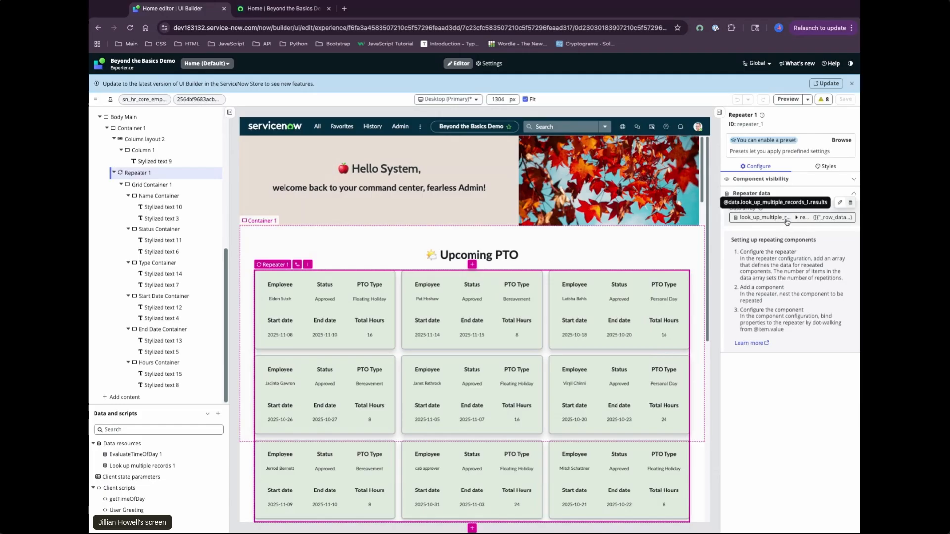
Inspect the layout styles and nested containers of Grid Container 1 inside the repeater
left_click(160, 186)
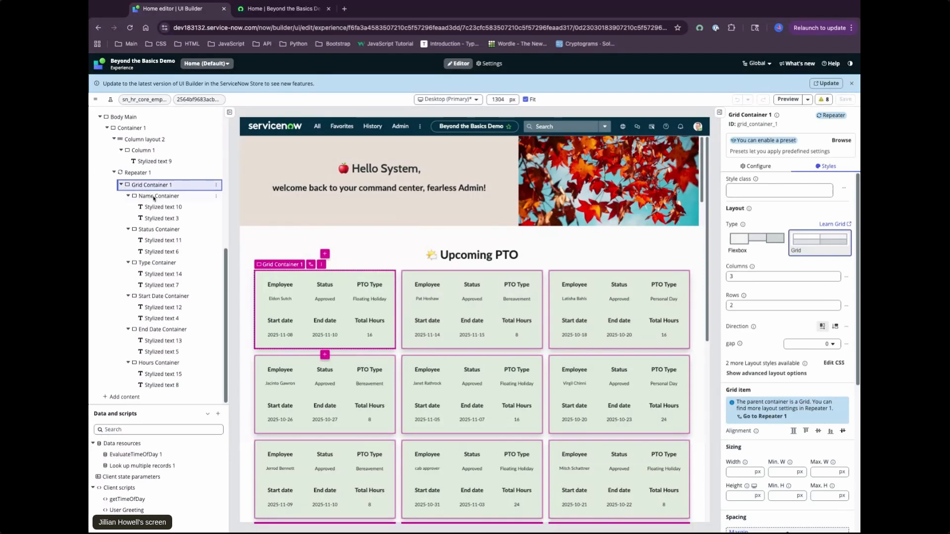
left_click(121, 185)
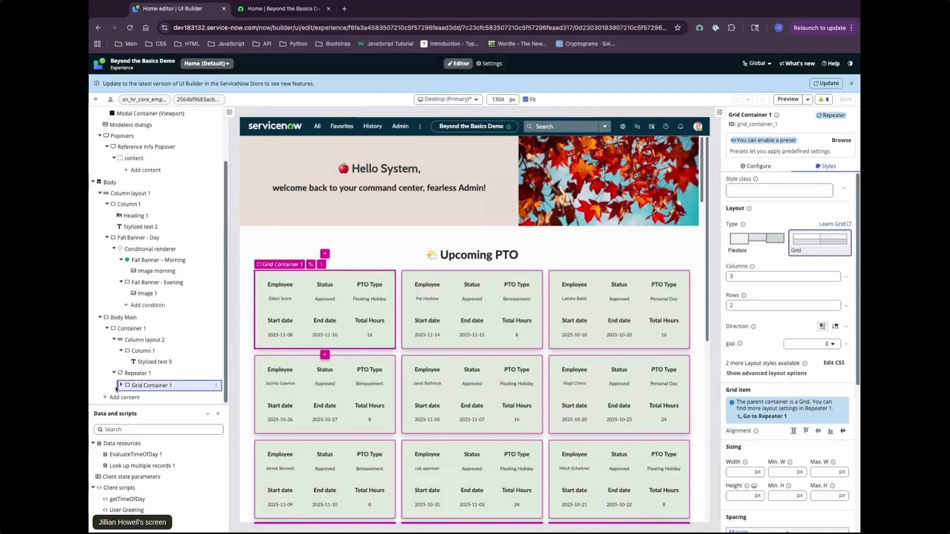
left_click(121, 385)
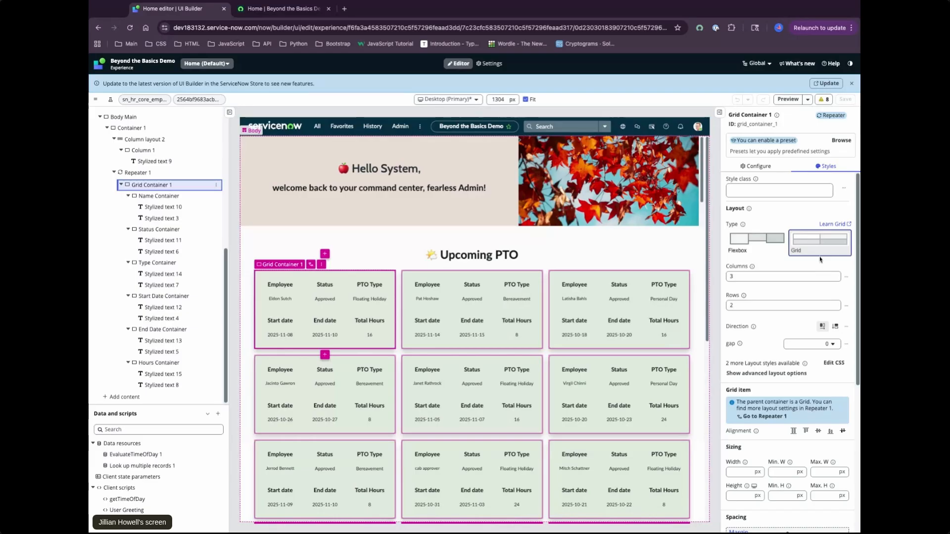
Set Grid Container 1's layout to 4 columns and 2 rows
left_click(790, 276)
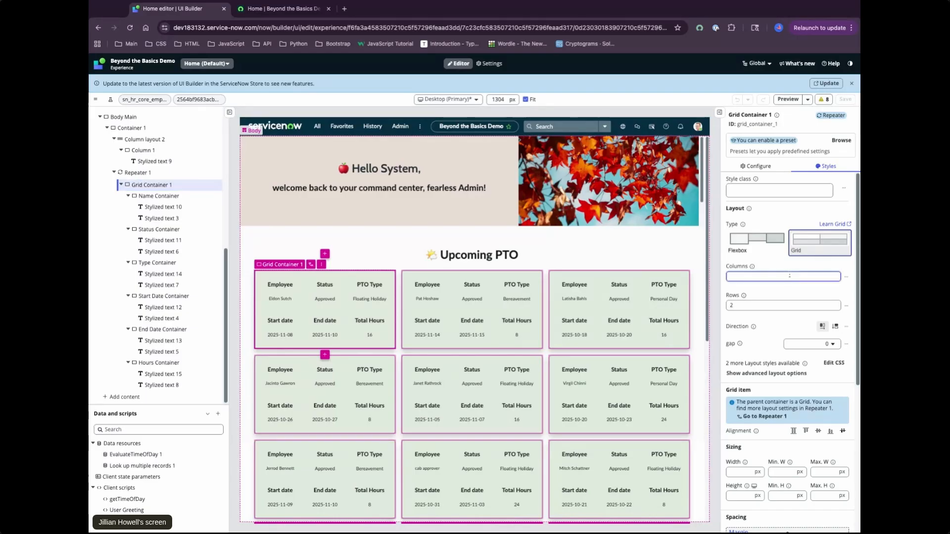
type("4")
left_click(800, 294)
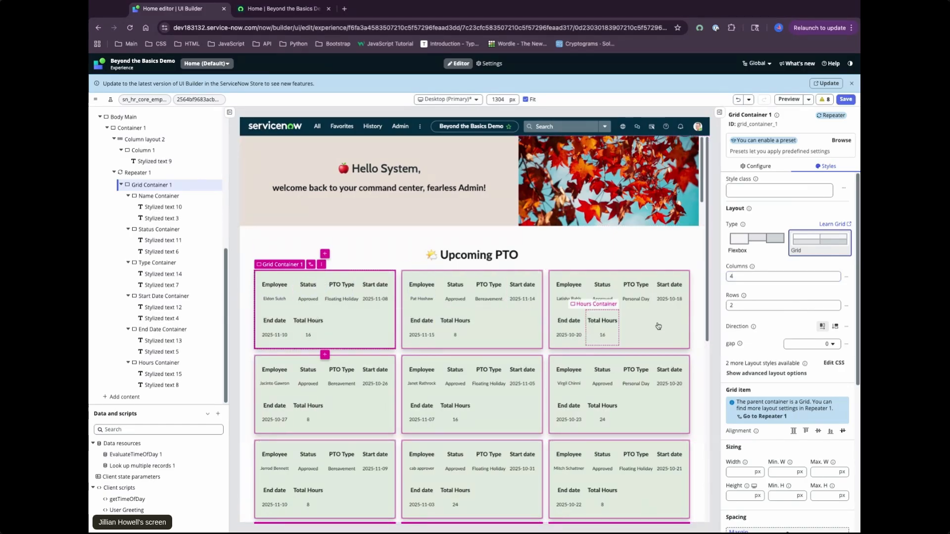
left_click(730, 307)
type("2")
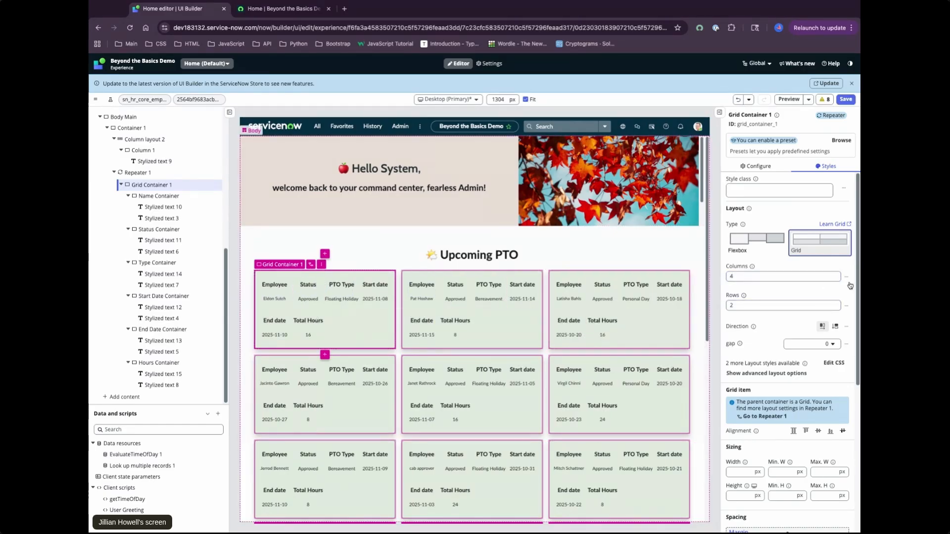
Set Grid Container 1's layout to 3 columns and save the page
double_click(759, 280)
key("BackSpace")
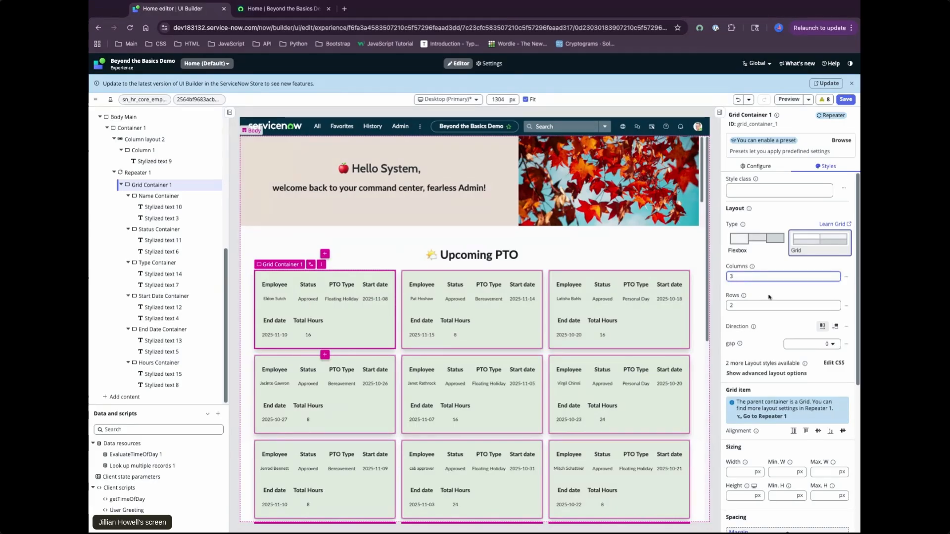
left_click(760, 264)
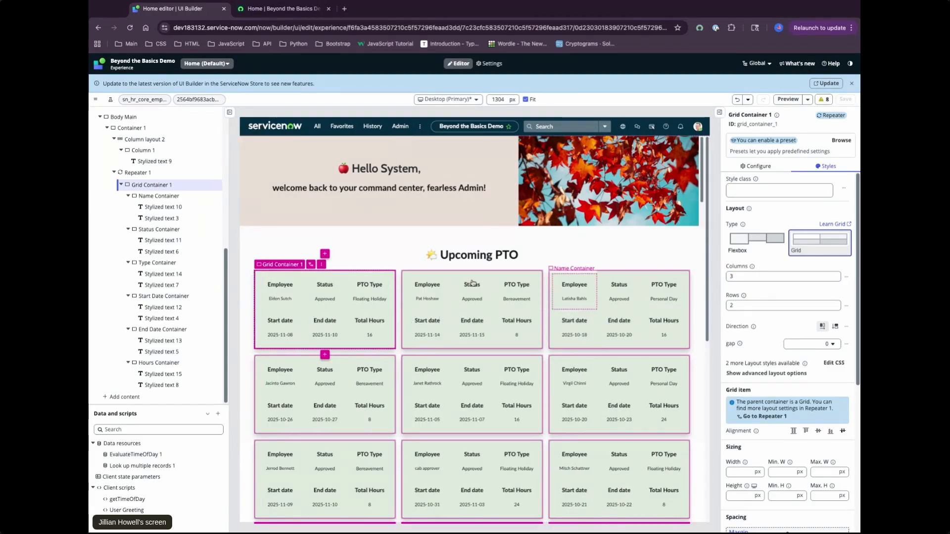
Check the Type Container in the first PTO card, then reselect Grid Container 1 in the content tree
left_click(167, 189)
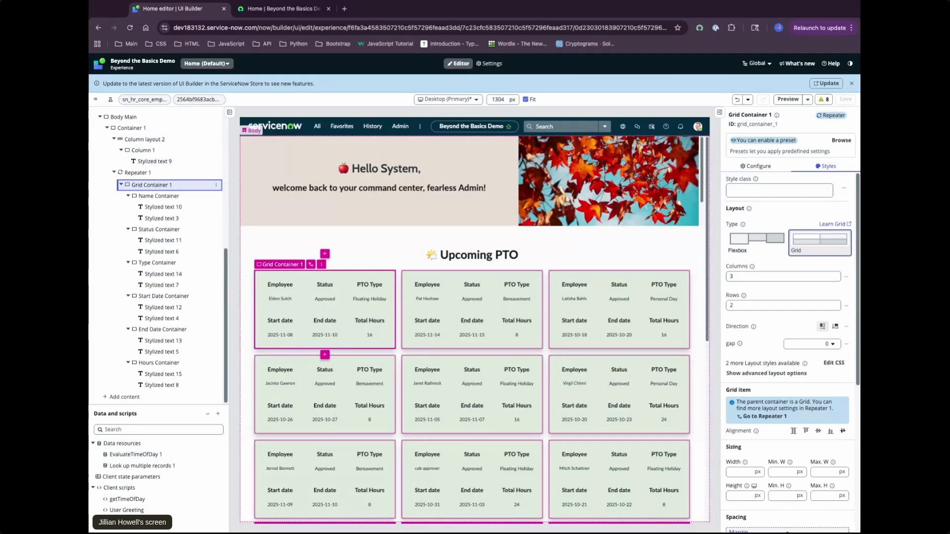
left_click(369, 292)
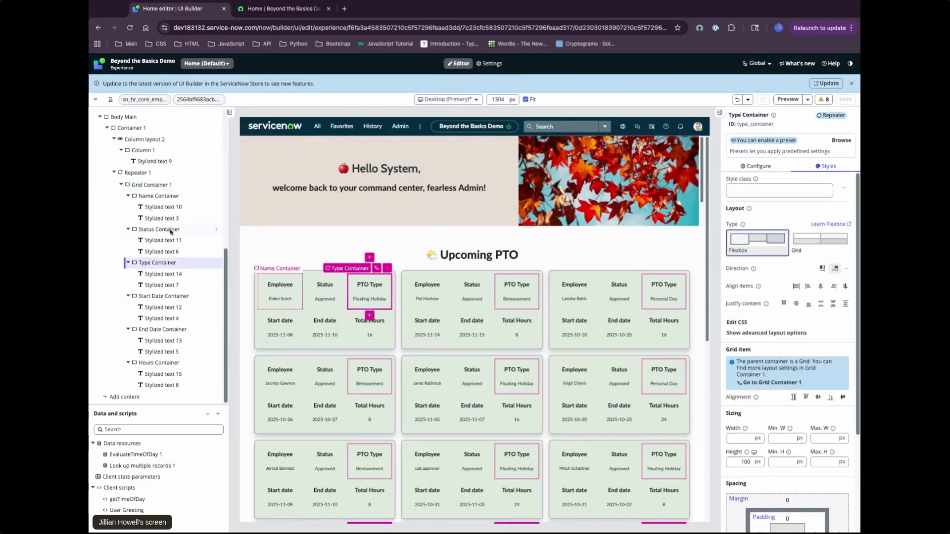
left_click(158, 185)
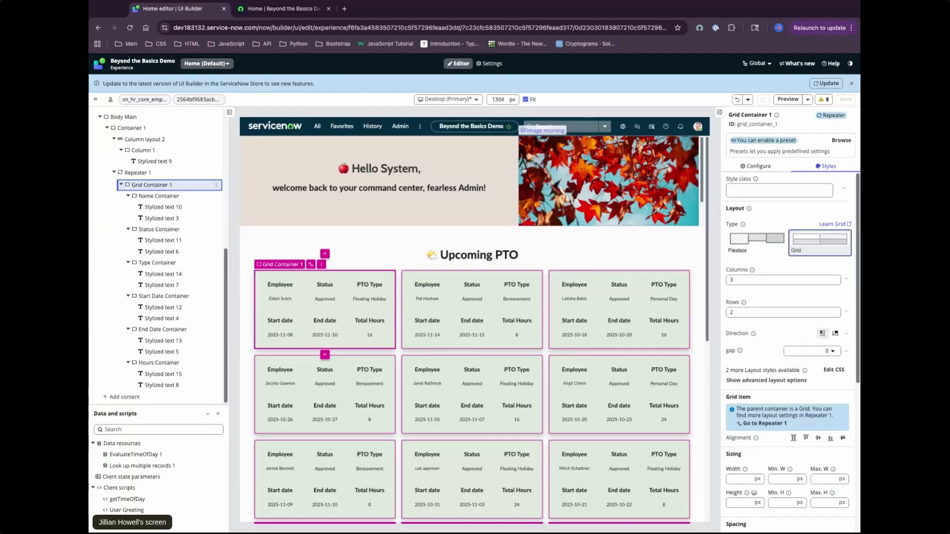
Switch to the live home page and resize the browser window narrower and wider to check how the PTO cards adapt
left_click(275, 8)
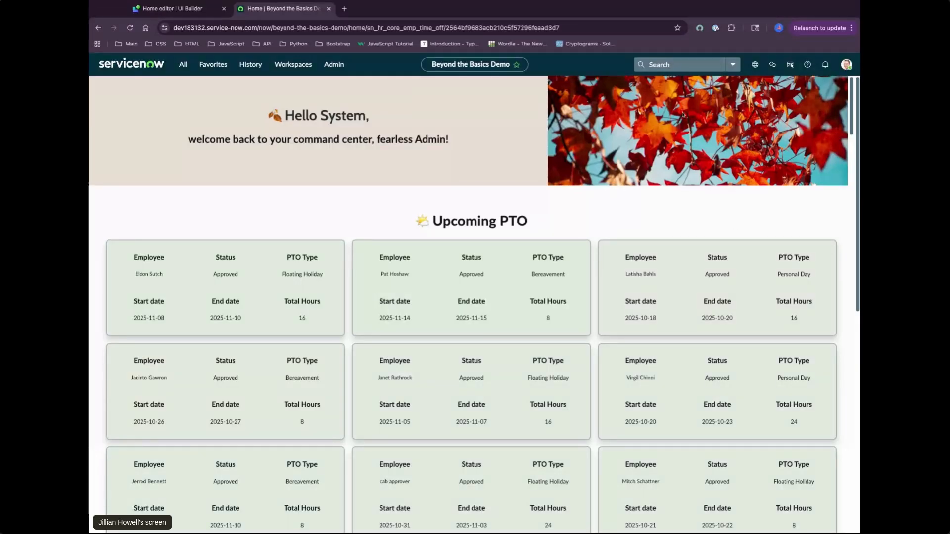
left_click_drag(860, 197, 711, 198)
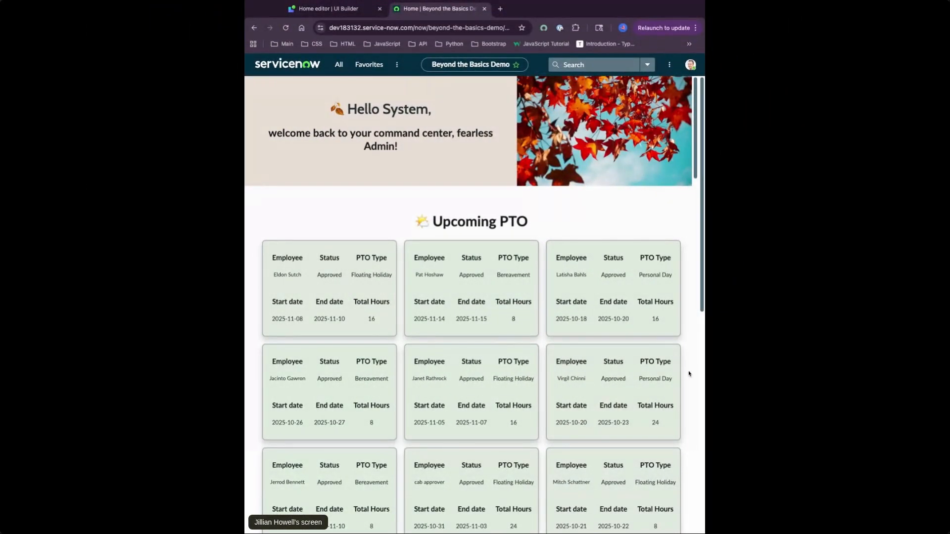
left_click_drag(699, 376, 942, 376)
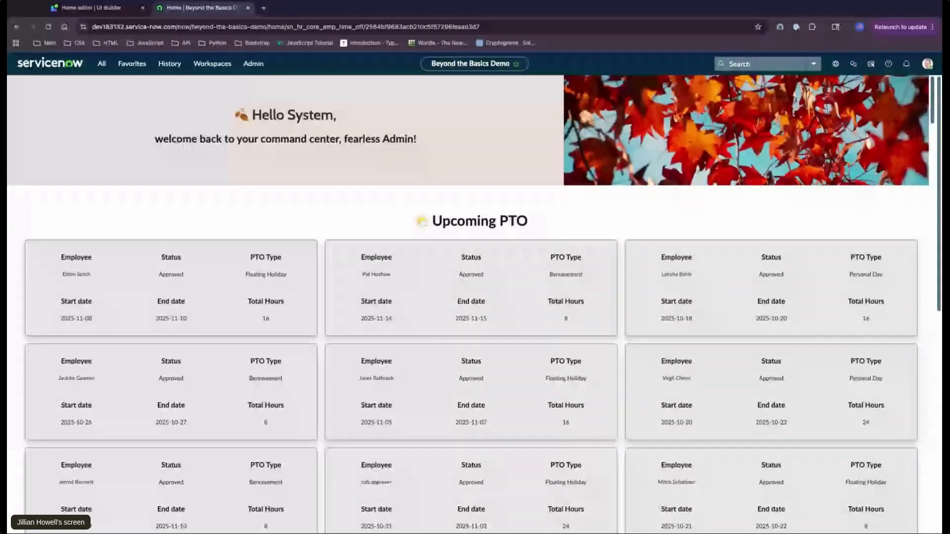
left_click_drag(942, 377, 823, 376)
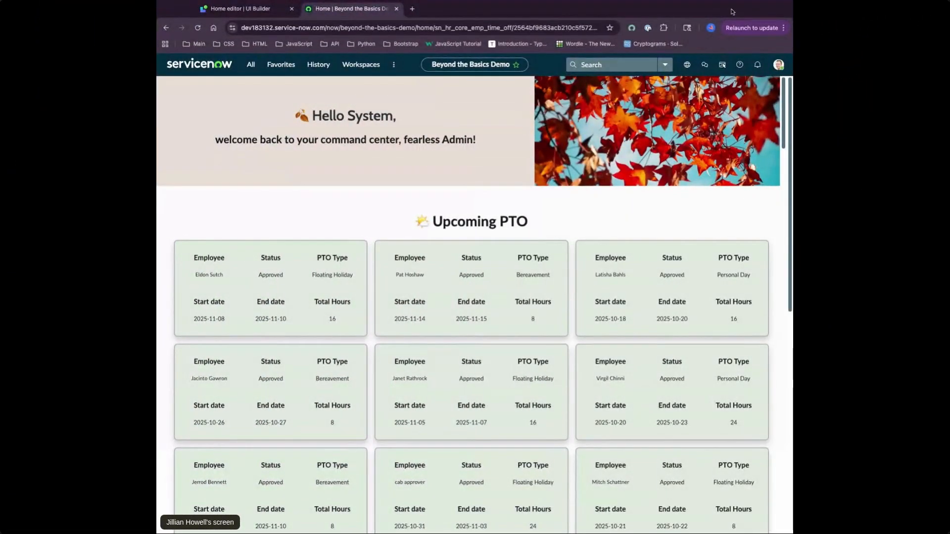
Return to UI Builder and examine Grid Container 1's spacing, background, border and shadow styles, starting from its nested Name Container
left_click(263, 8)
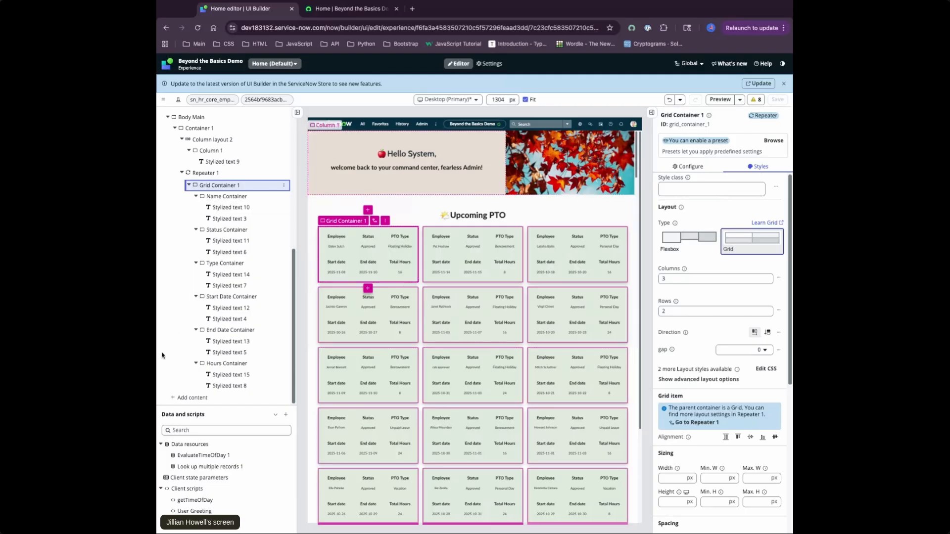
left_click(243, 198)
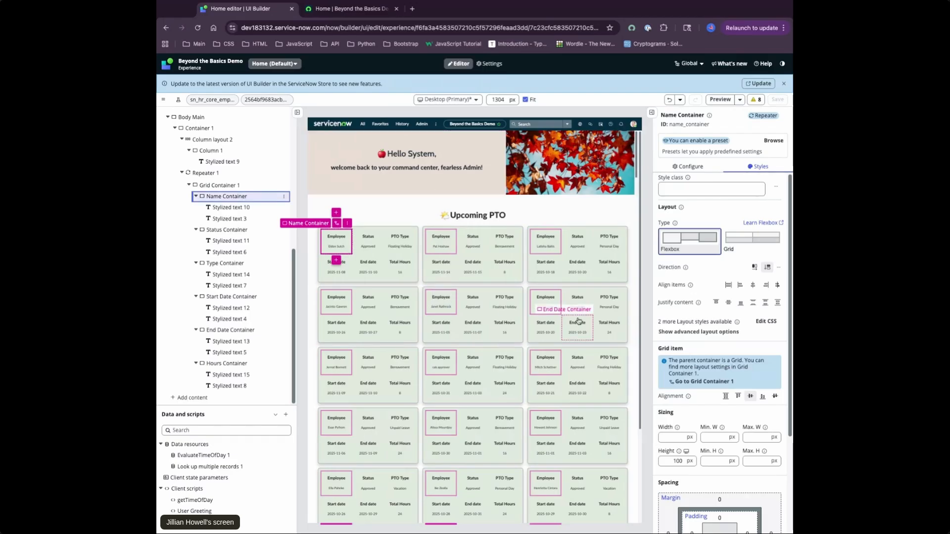
left_click(704, 381)
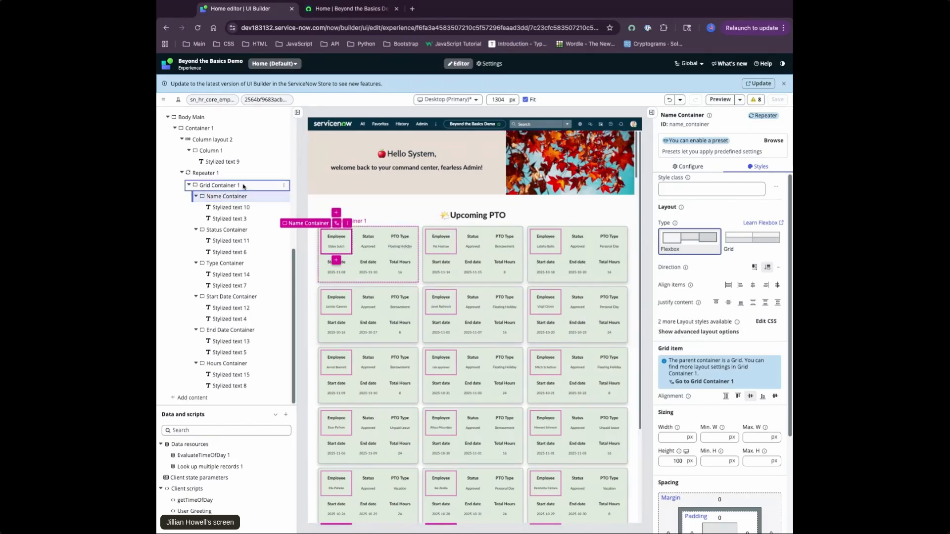
scroll(749, 400, "down", 5)
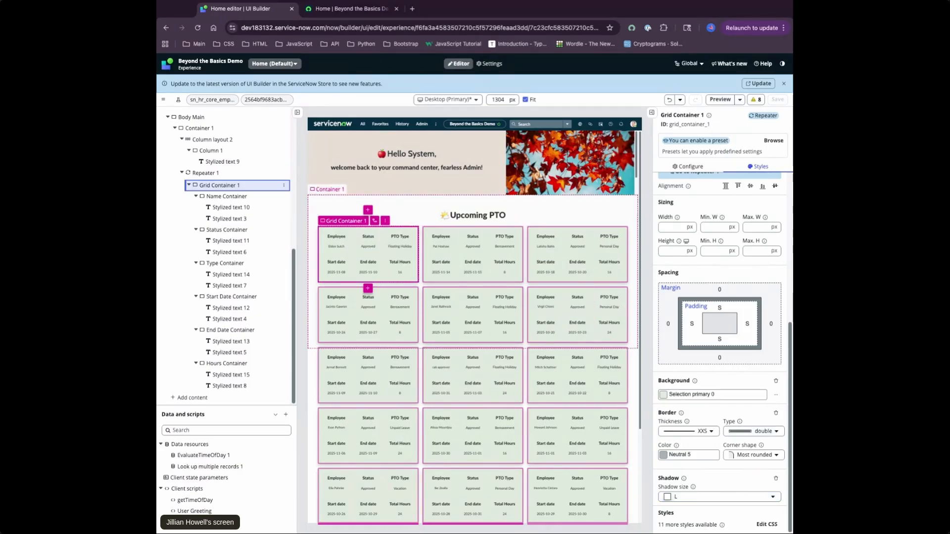
left_click_drag(156, 245, 133, 245)
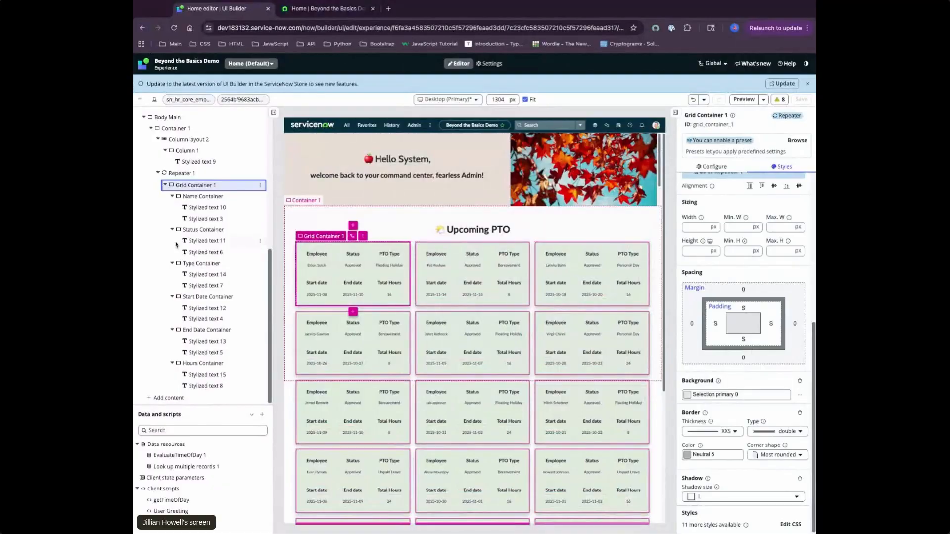
Inspect the Name Container's layout styles and the configuration and styles of its Employee label, Stylized text 10
left_click(196, 198)
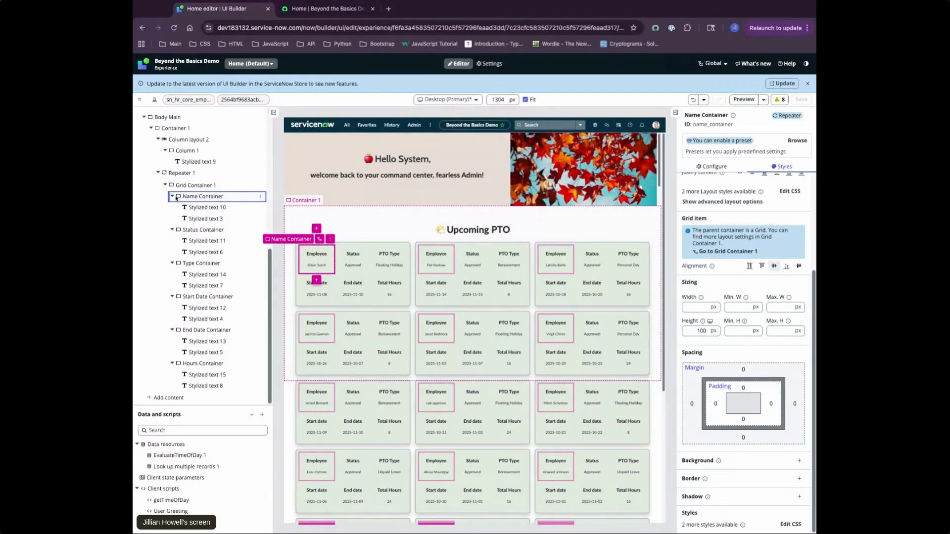
scroll(724, 357, "up", 3)
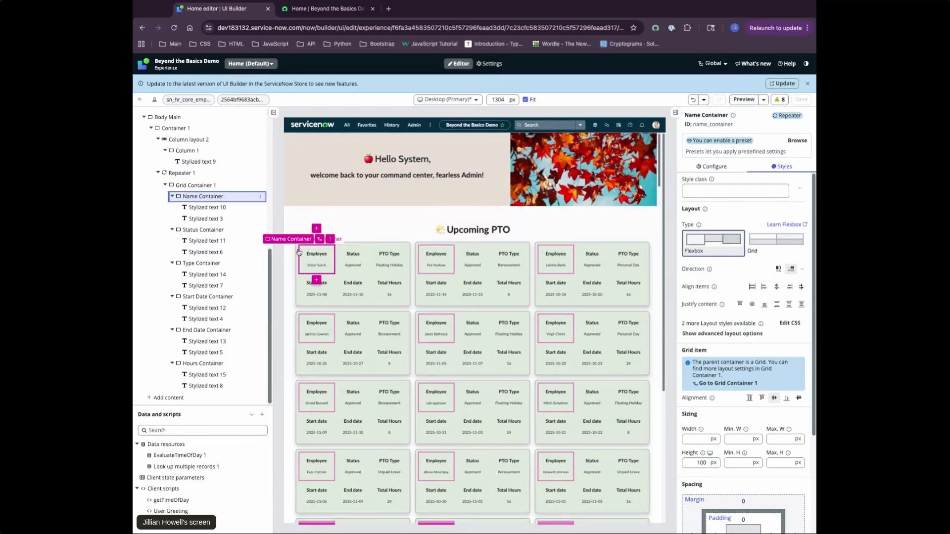
left_click(210, 210)
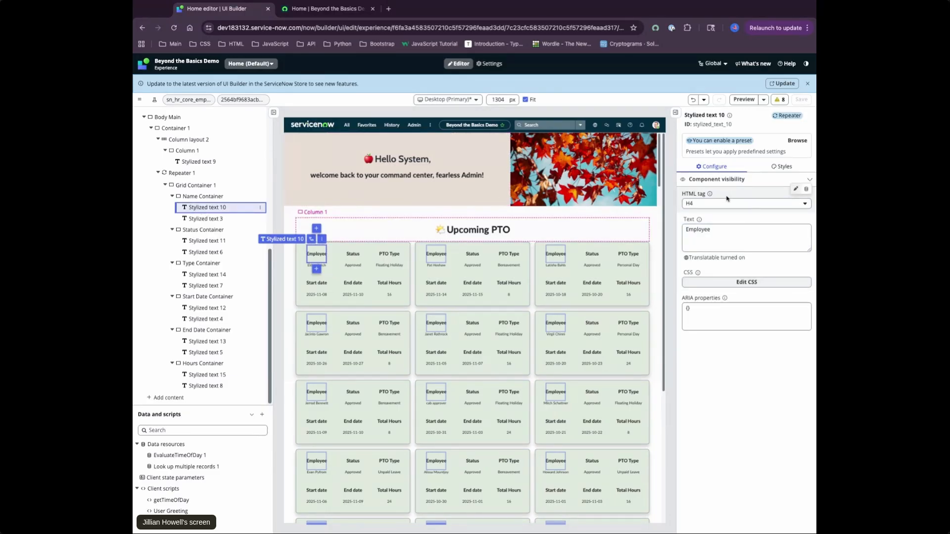
left_click(782, 167)
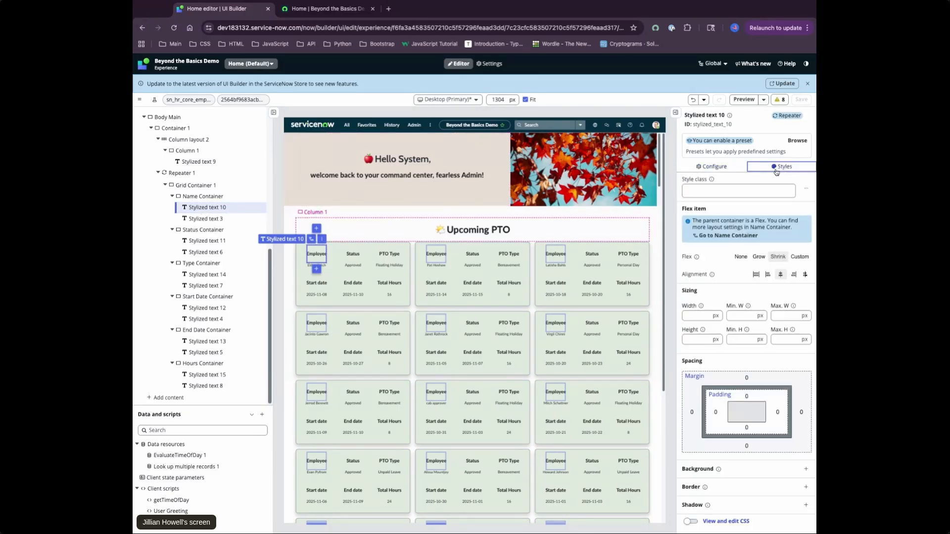
left_click(712, 167)
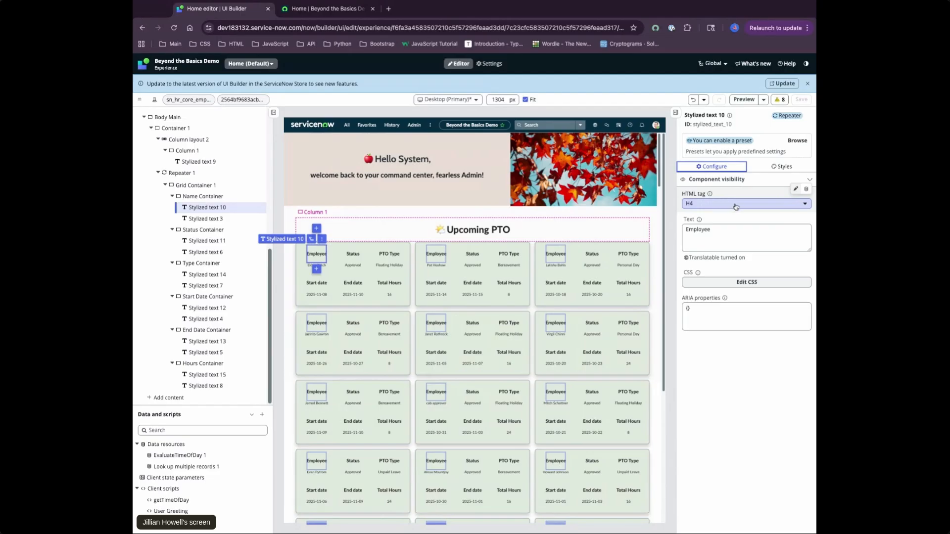
left_click(781, 168)
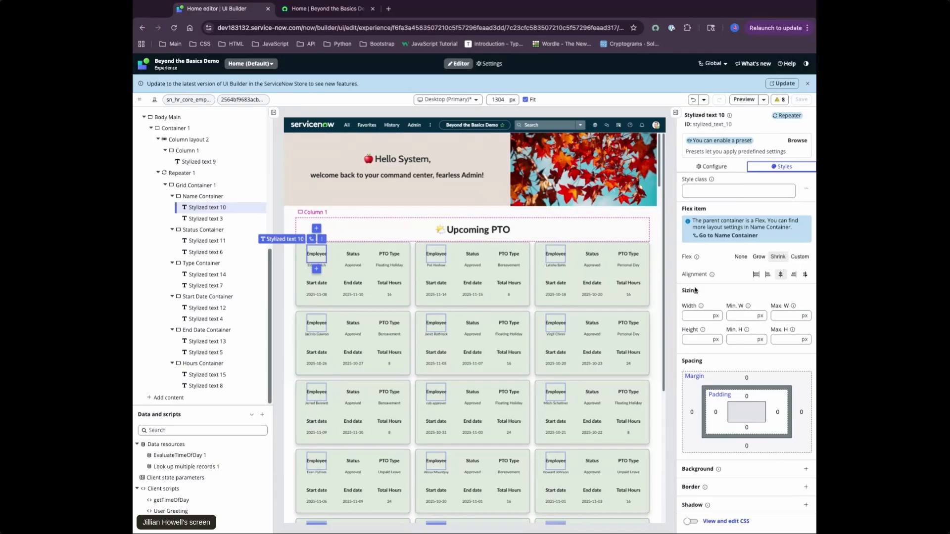
Review Stylized text 3's text binding to the repeater's hr_profile displayValue, reapply it and look through the cards on the canvas
left_click(216, 221)
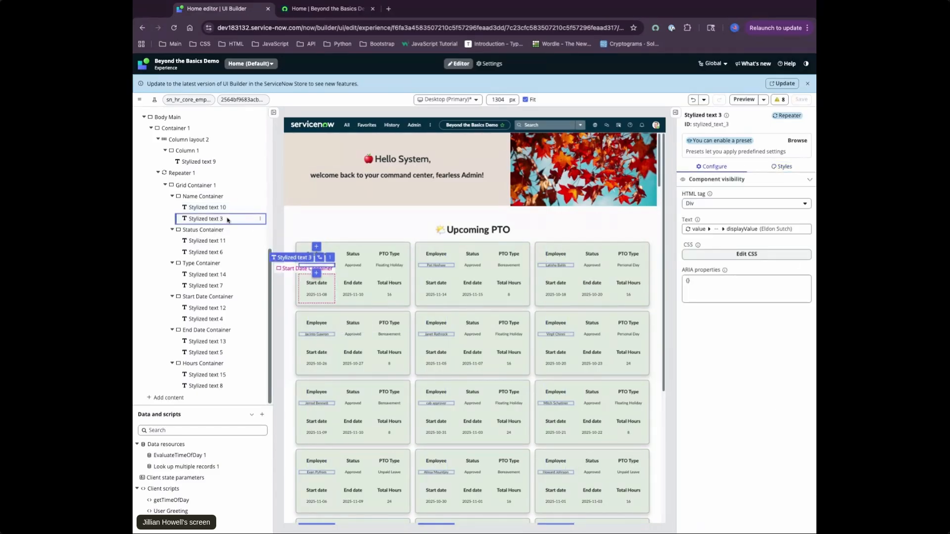
left_click(772, 229)
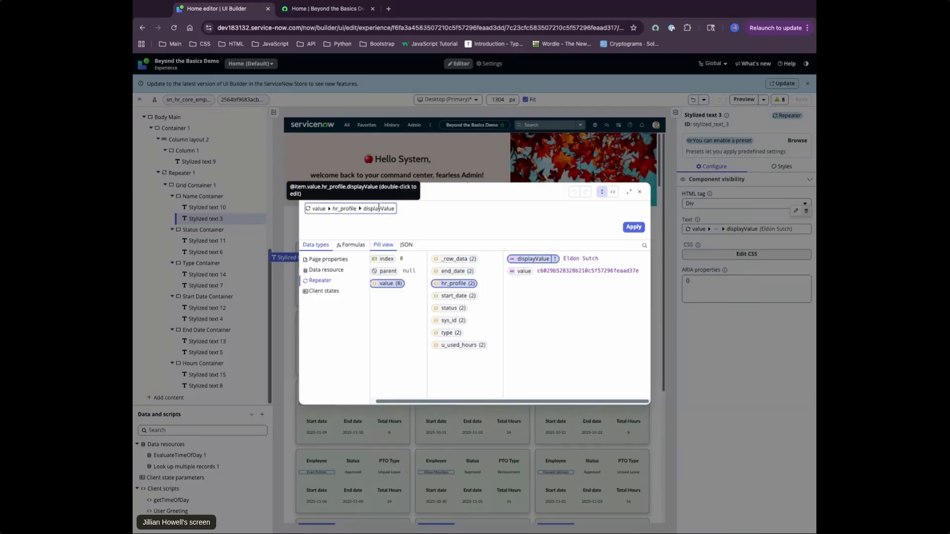
left_click(633, 227)
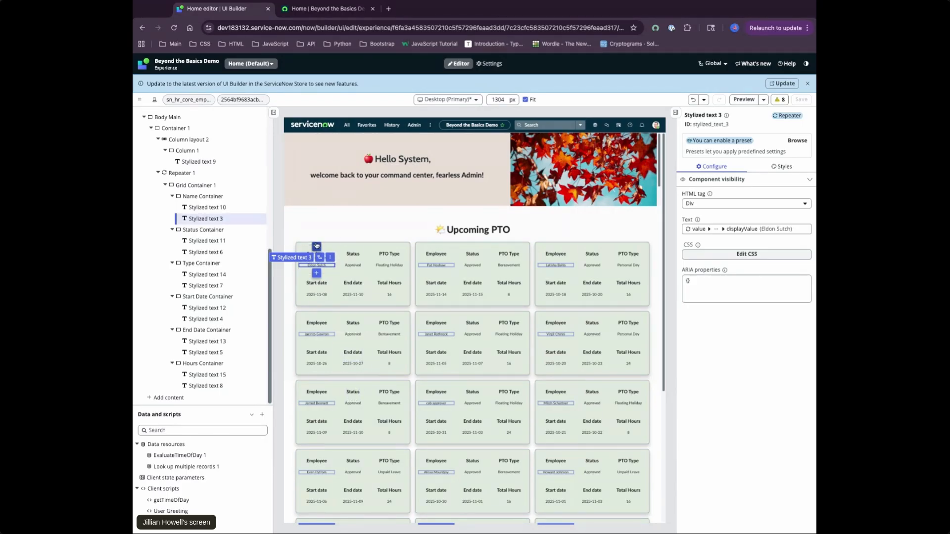
scroll(627, 393, "down", 2)
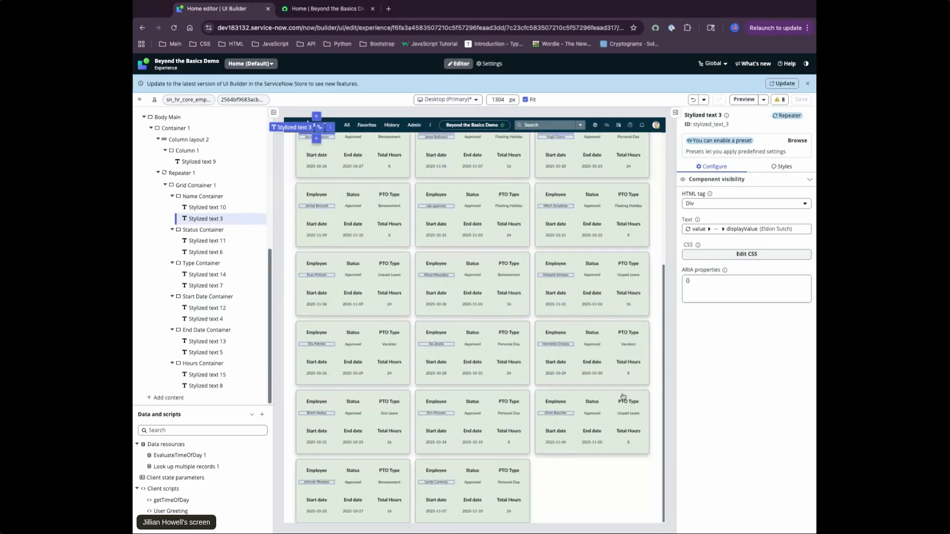
scroll(562, 406, "up", 2)
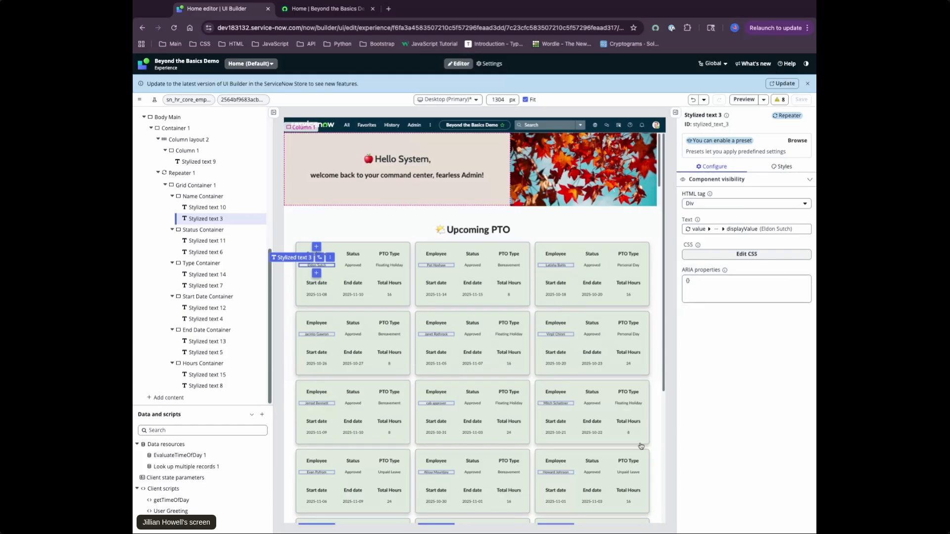
Collapse Grid Container 1 in the content tree and examine the Conditional renderer's morning and evening banner conditions
left_click(172, 196)
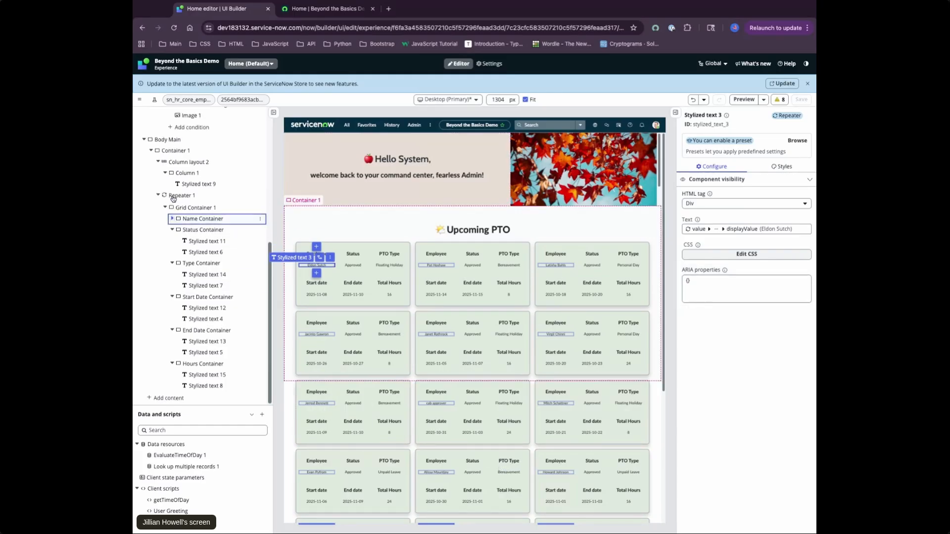
left_click(172, 219)
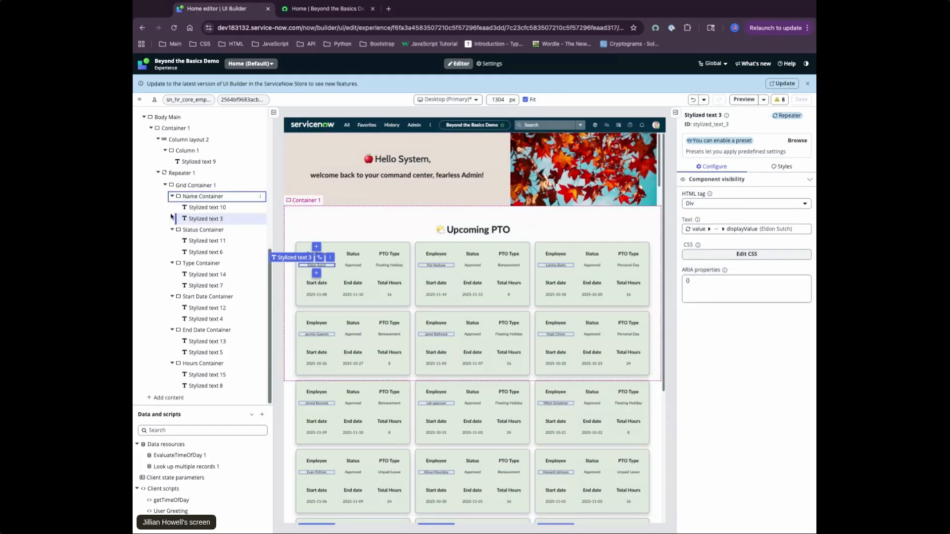
left_click(165, 185)
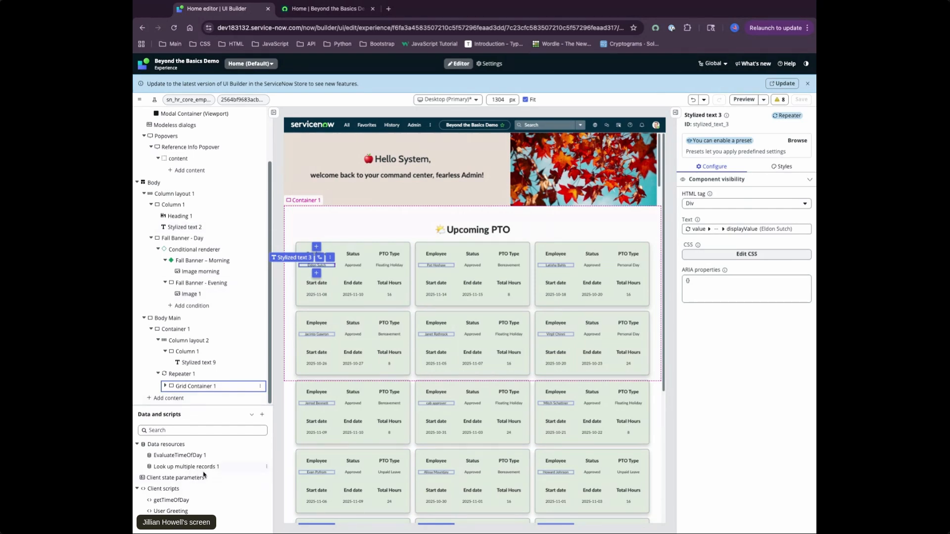
left_click(207, 251)
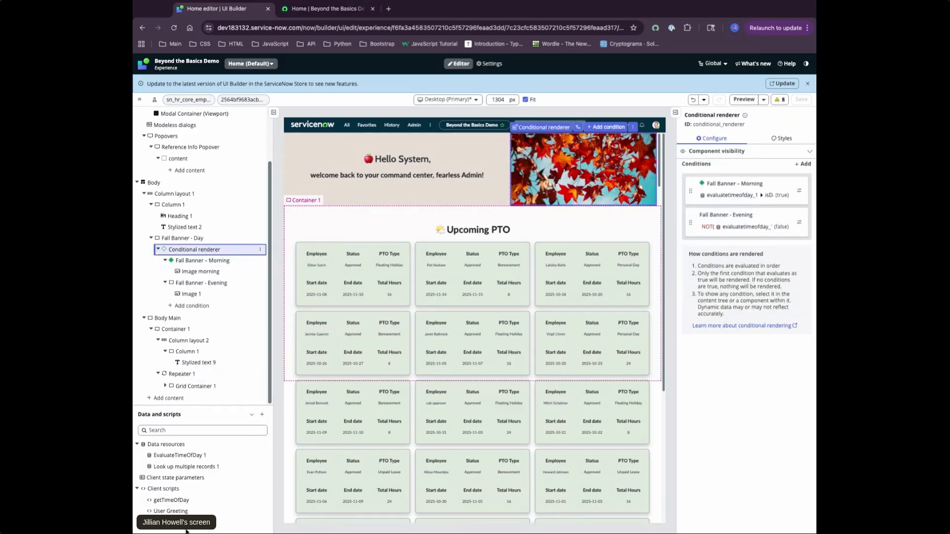
Open the getTimeOfDay client script and examine its debug override, isDaytime hour condition and client state update
left_click(179, 503)
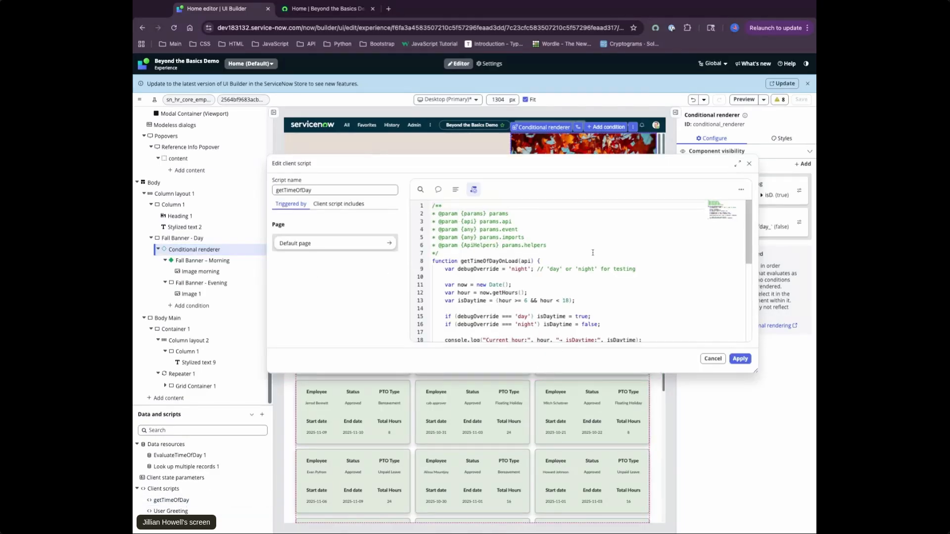
scroll(621, 259, "down", 2)
scroll(621, 259, "down", 4)
scroll(644, 270, "up", 6)
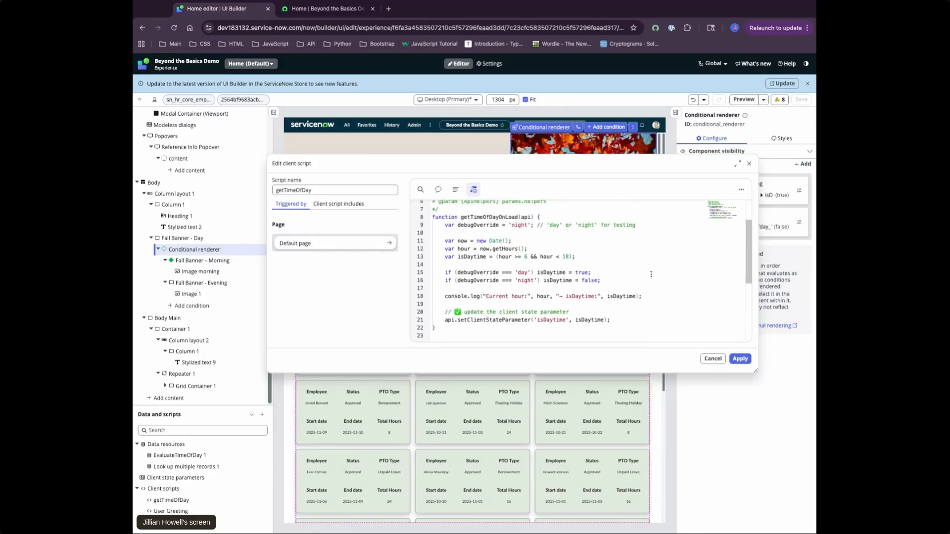
scroll(651, 274, "down", 2)
scroll(652, 274, "up", 2)
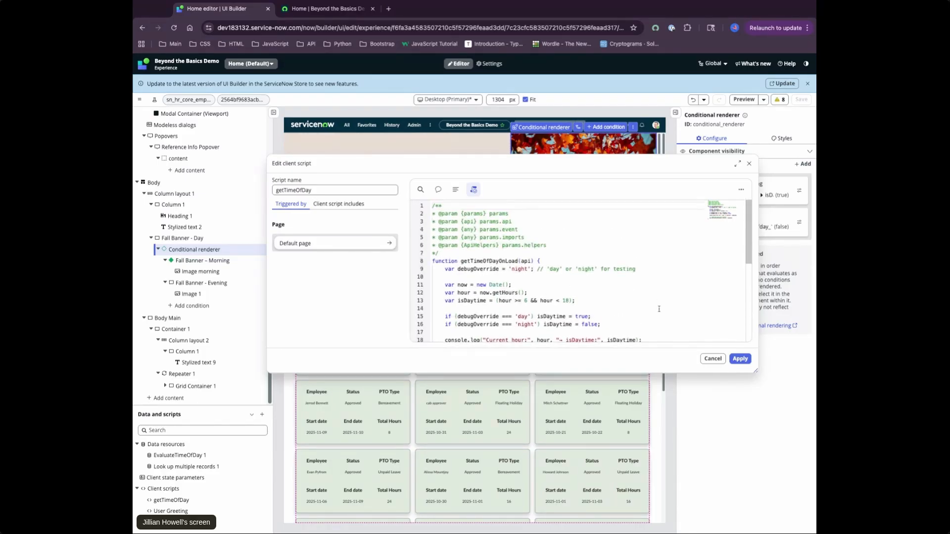
left_click_drag(444, 301, 576, 301)
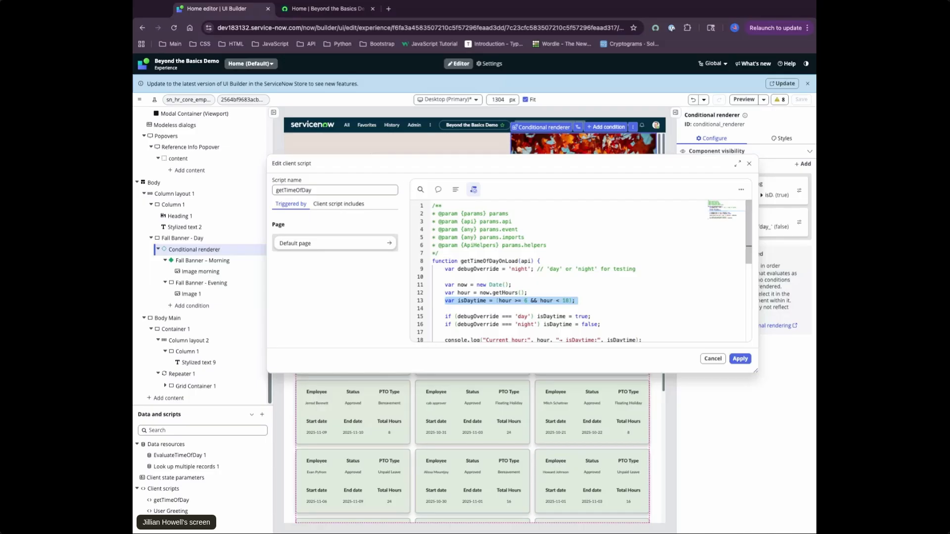
left_click(592, 304)
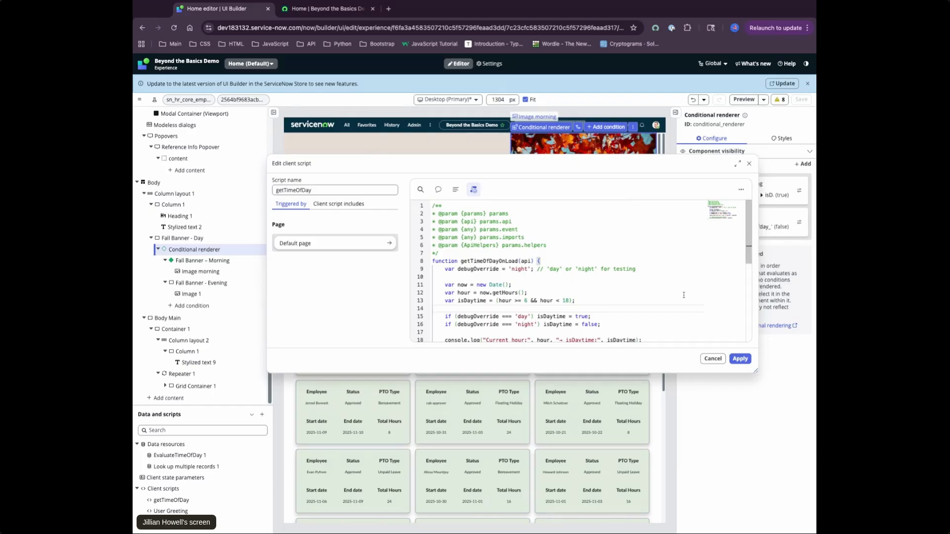
scroll(570, 273, "down", 2)
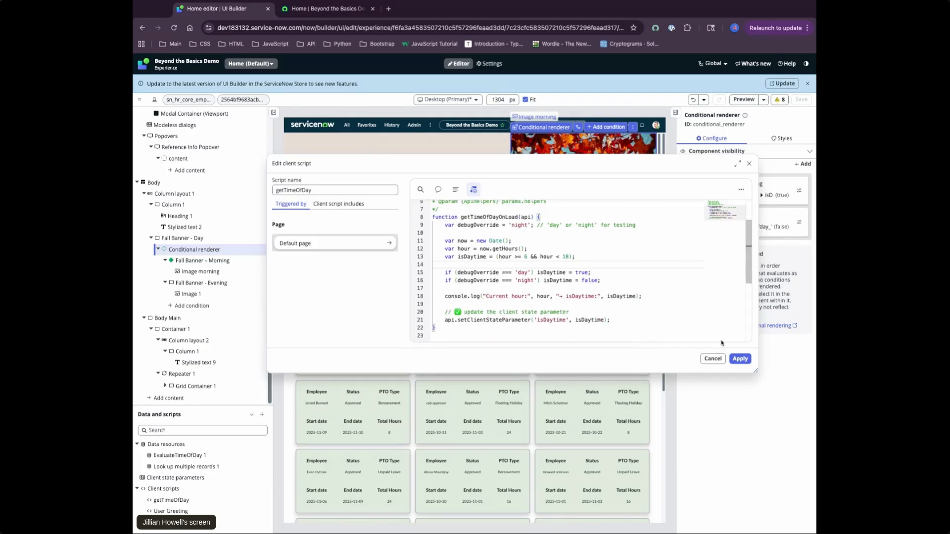
Close the getTimeOfDay script by applying it, and examine the page's client state parameters, especially greetingLine1
left_click(740, 359)
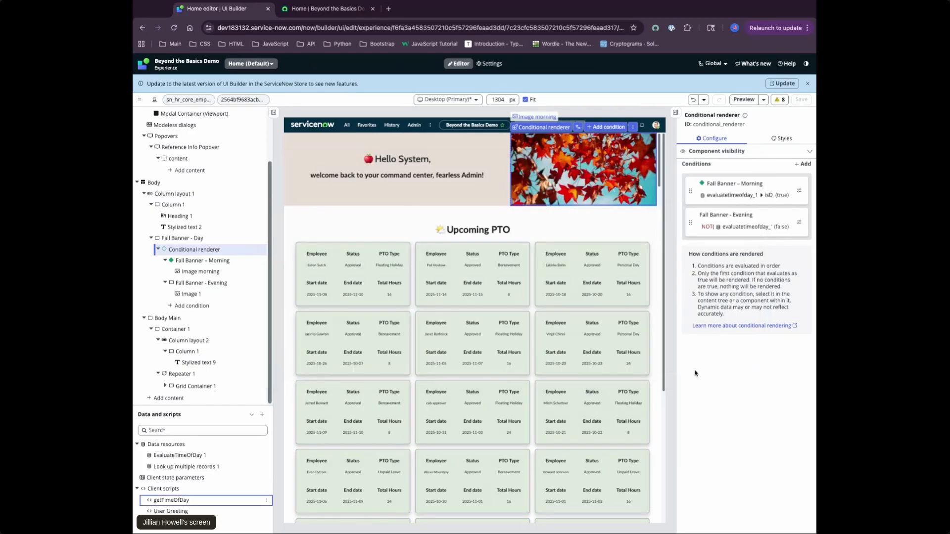
left_click(186, 480)
left_click(186, 480)
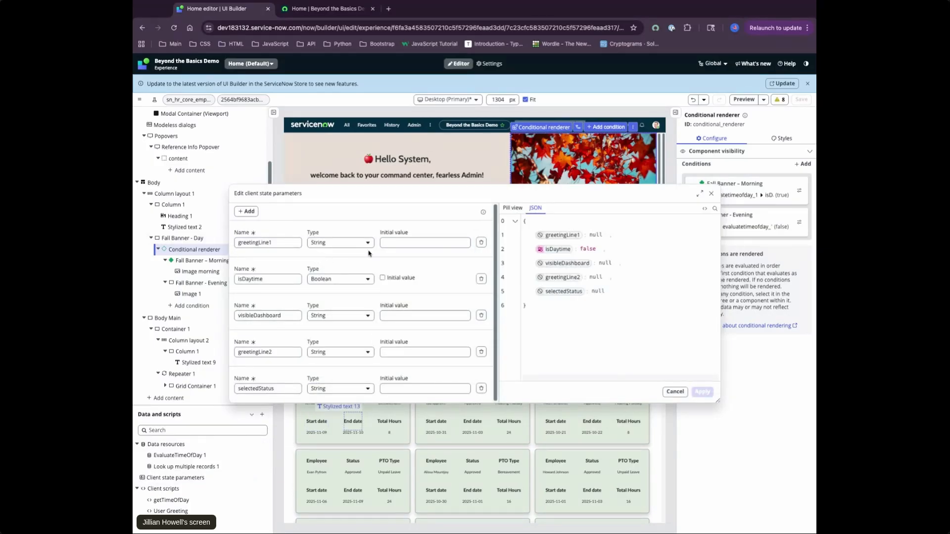
double_click(278, 244)
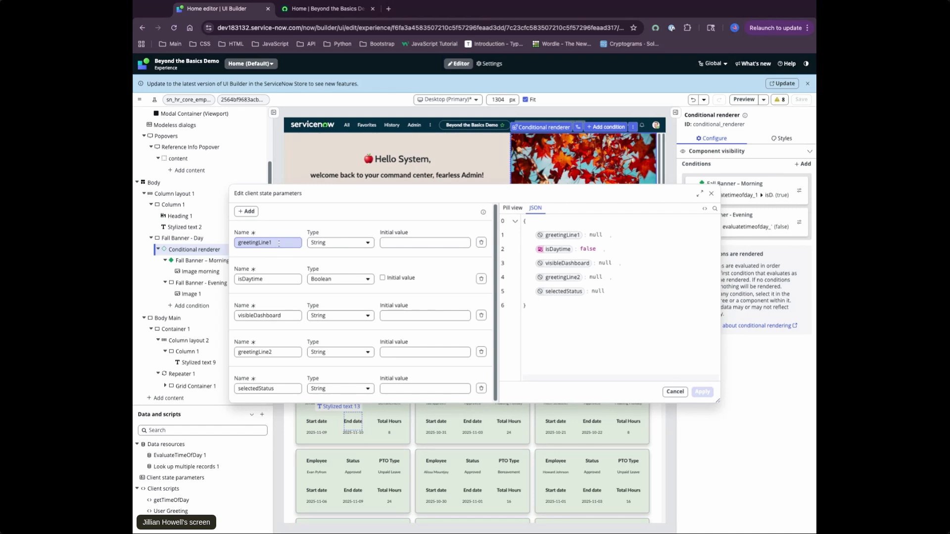
left_click(279, 243)
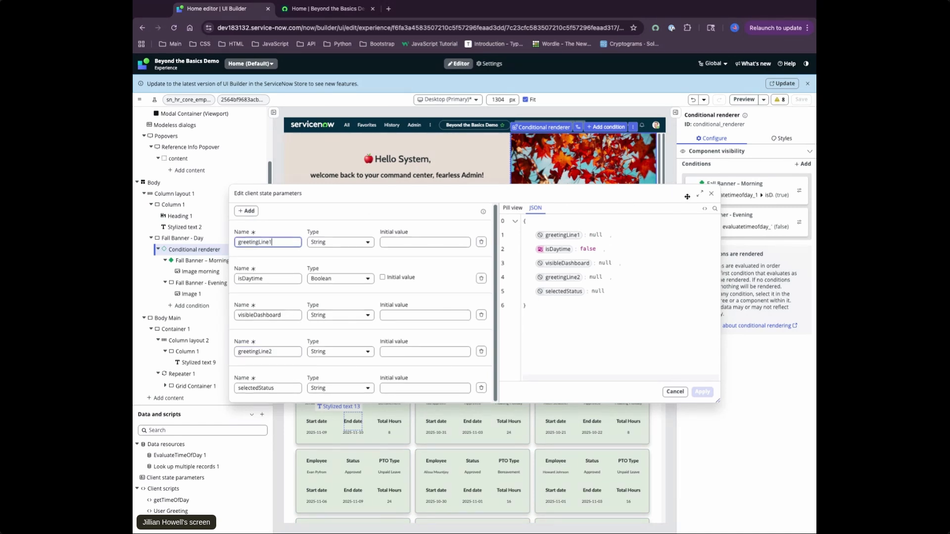
left_click(711, 194)
Check the client state bindings of Heading 1's label and Stylized text 2's text in the greeting banner
left_click(395, 163)
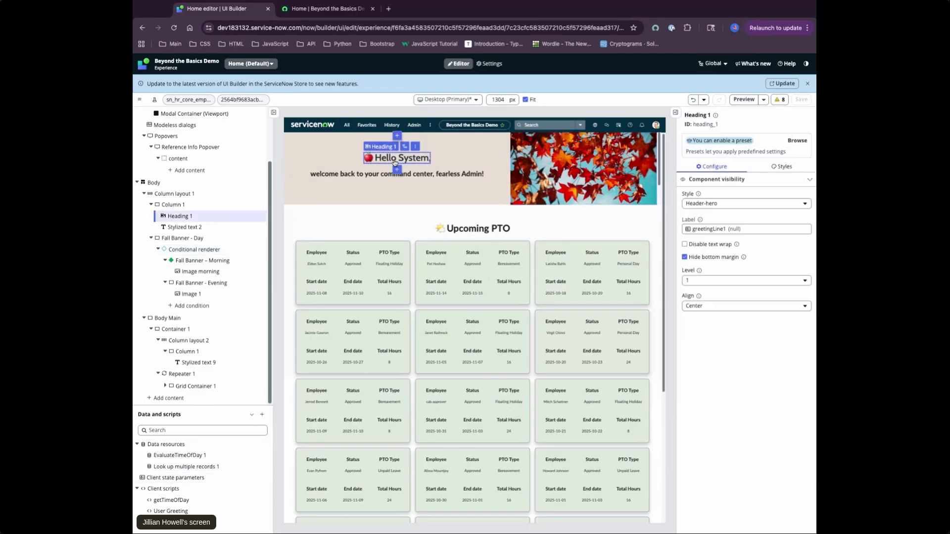
left_click(409, 180)
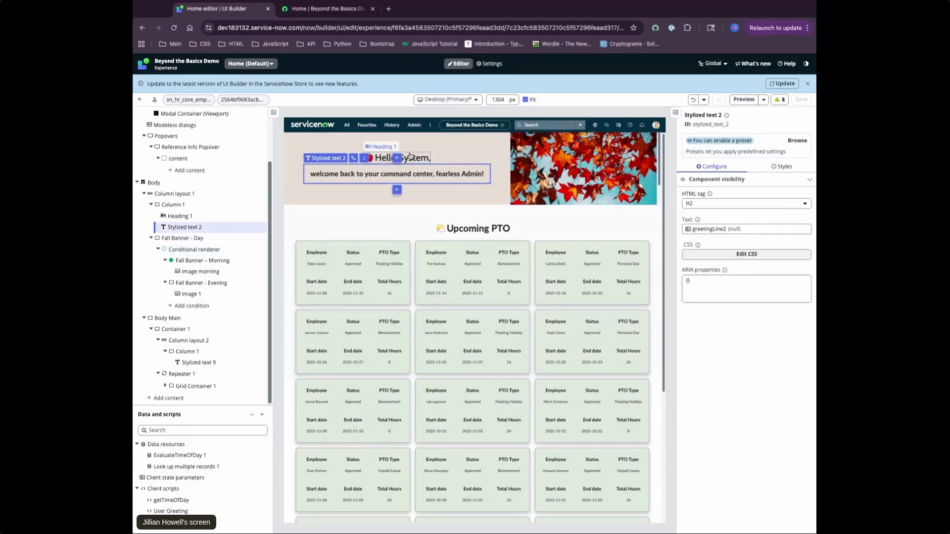
left_click(446, 160)
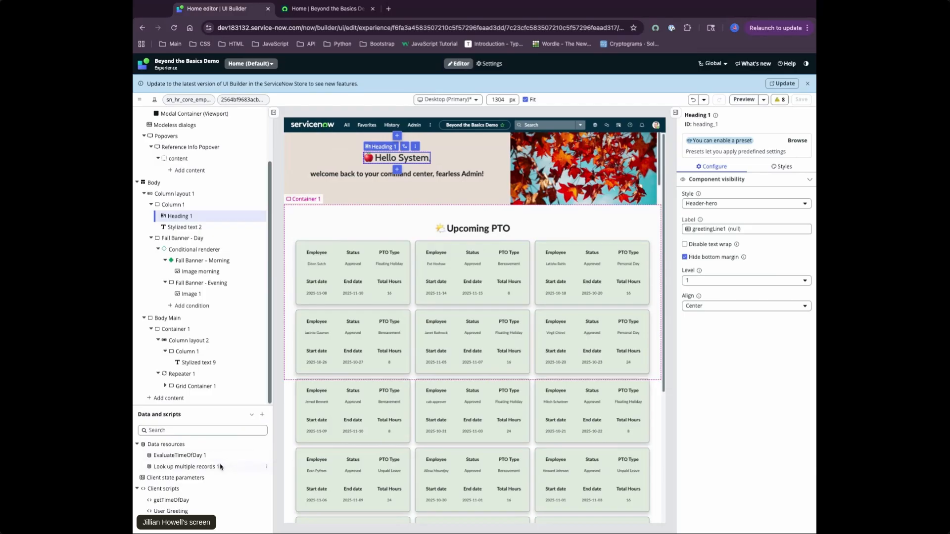
Open the User Greeting client script, examine its seasonal emoji, role-based message and greeting setState logic, and apply it
left_click(175, 511)
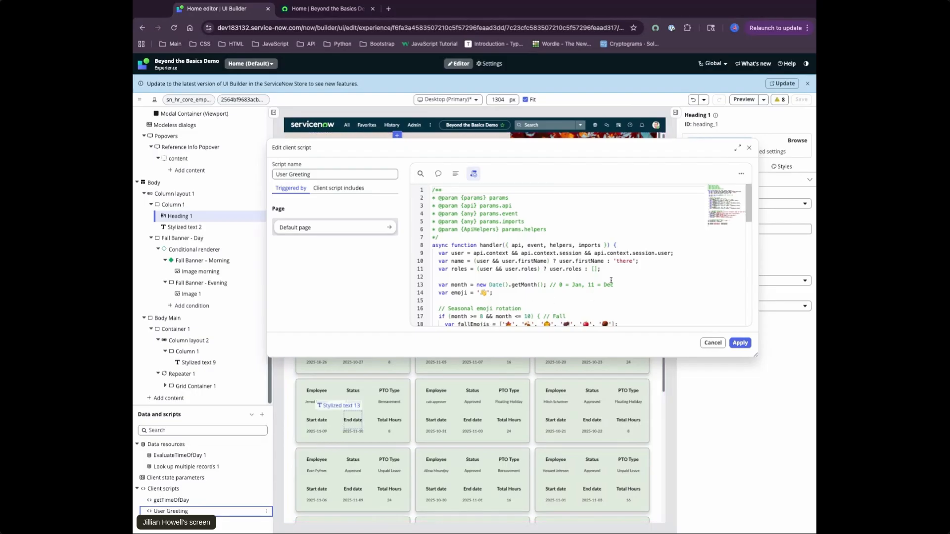
scroll(648, 270, "down", 3)
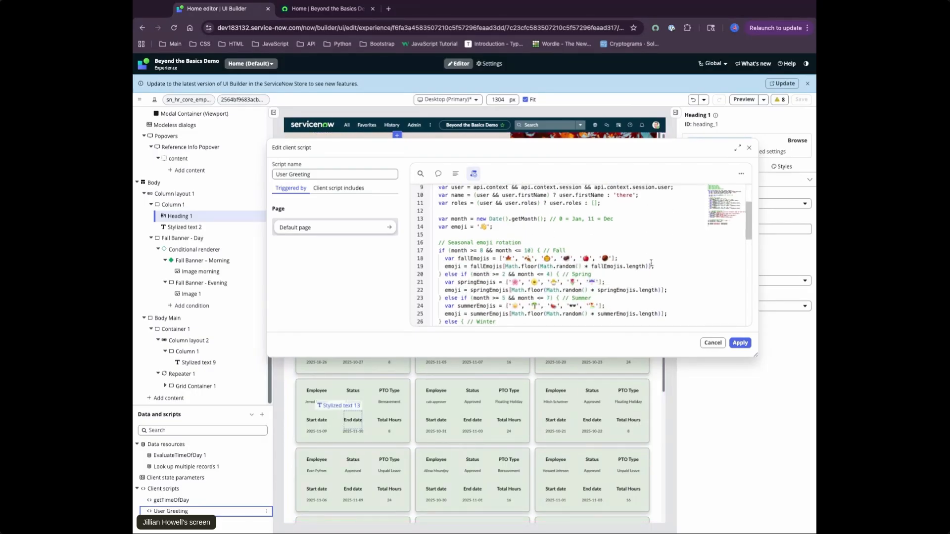
scroll(650, 265, "down", 3)
scroll(651, 263, "down", 3)
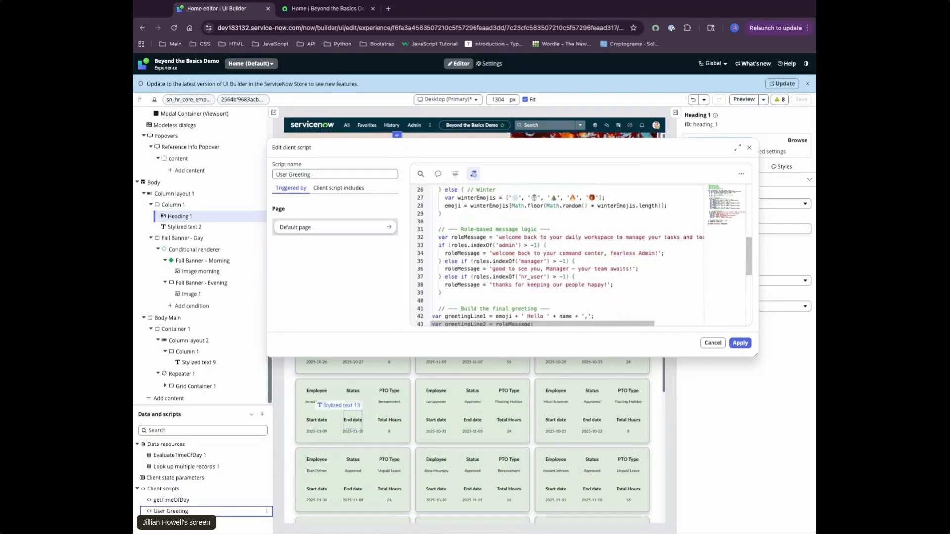
scroll(663, 280, "down", 2)
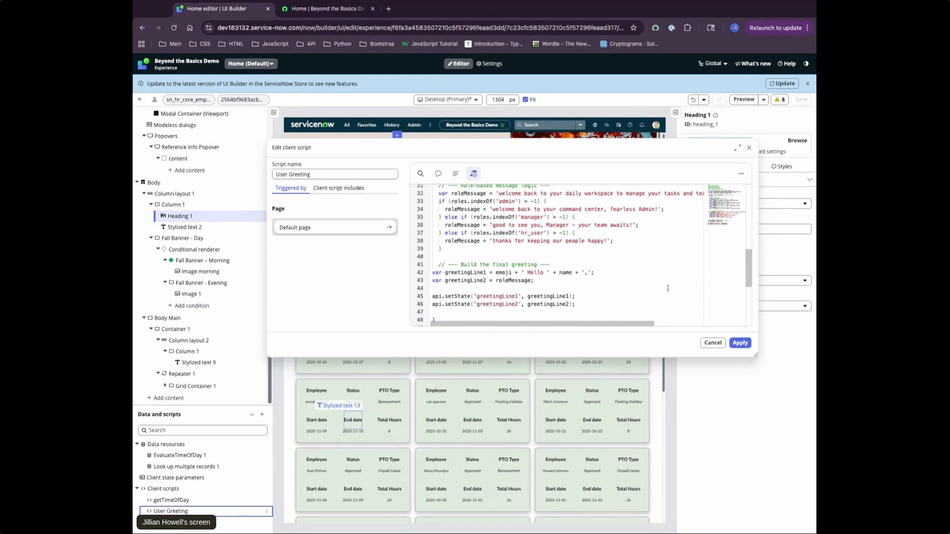
left_click_drag(580, 304, 431, 289)
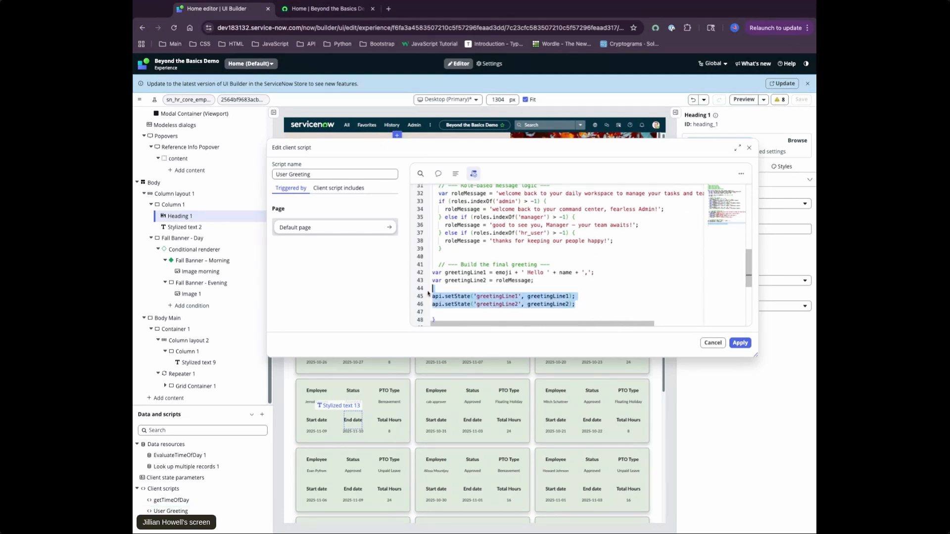
left_click(589, 294)
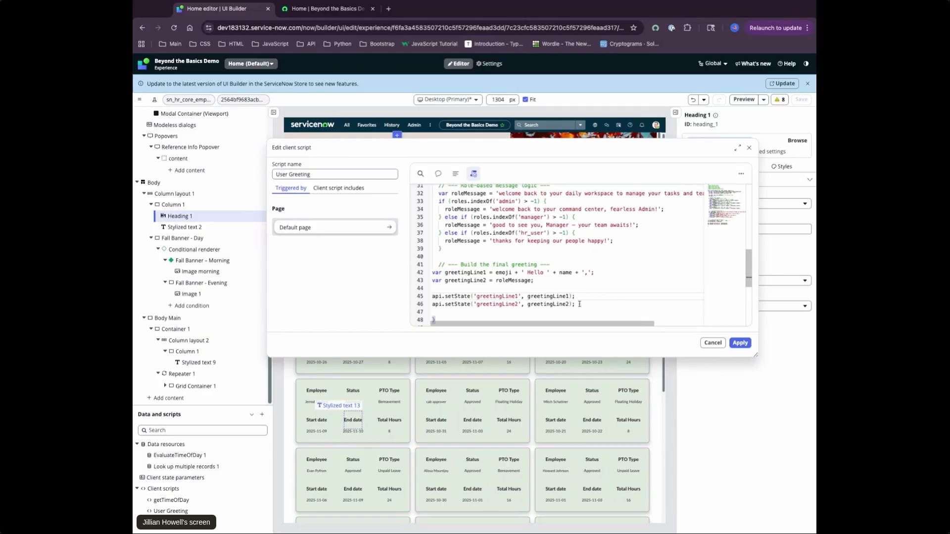
left_click(740, 343)
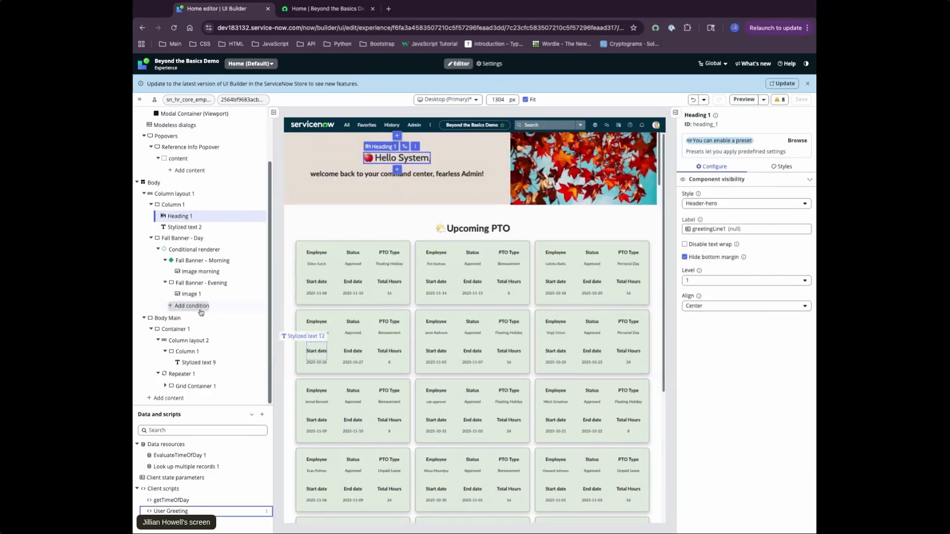
Review the names, types and initial values of the client state parameters again without changing them
left_click(175, 478)
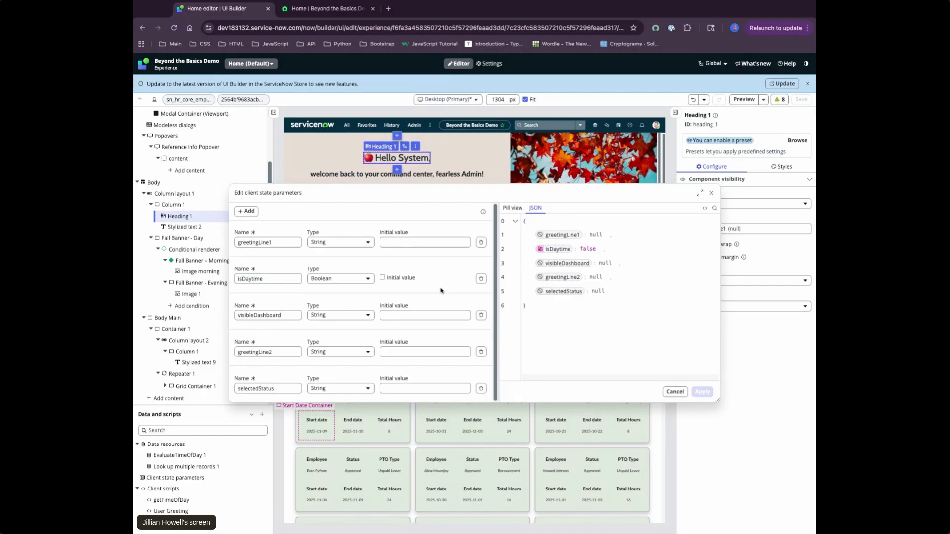
scroll(441, 291, "down", 1)
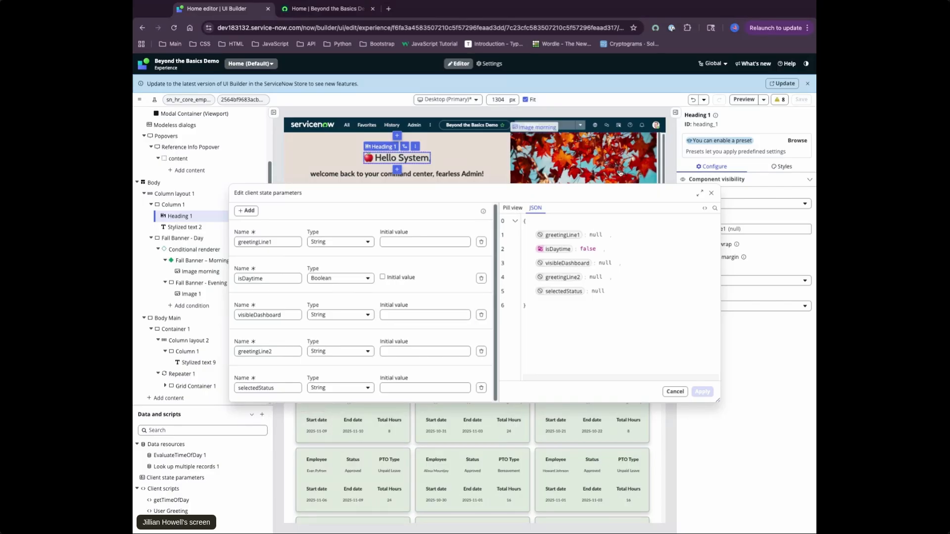
left_click(675, 391)
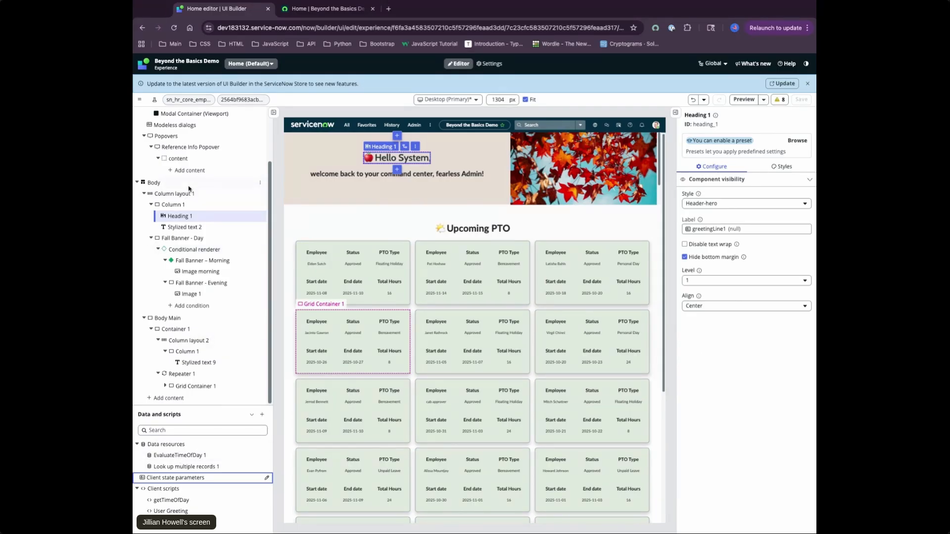
Inspect the Body's Page ready event handlers that execute the User Greeting and getTimeOfDay client scripts
scroll(205, 252, "up", 3)
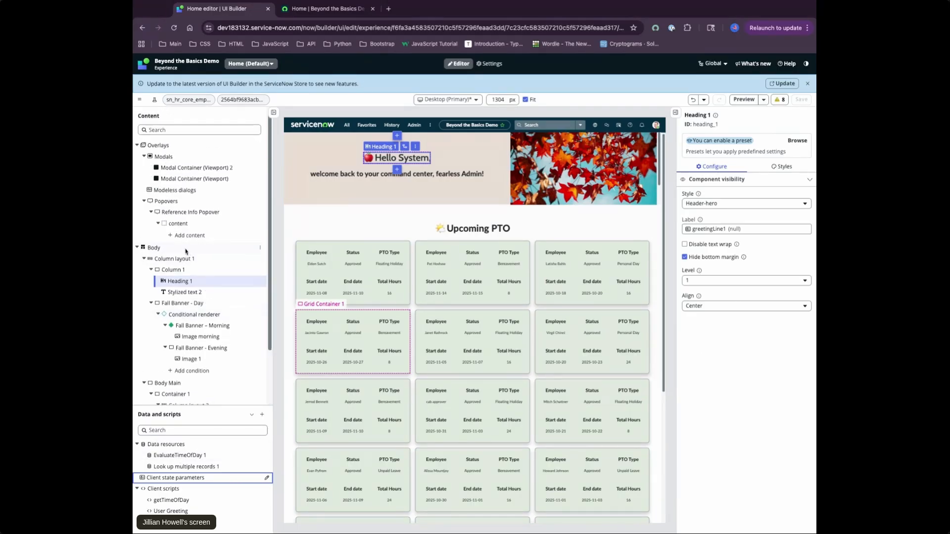
left_click(186, 250)
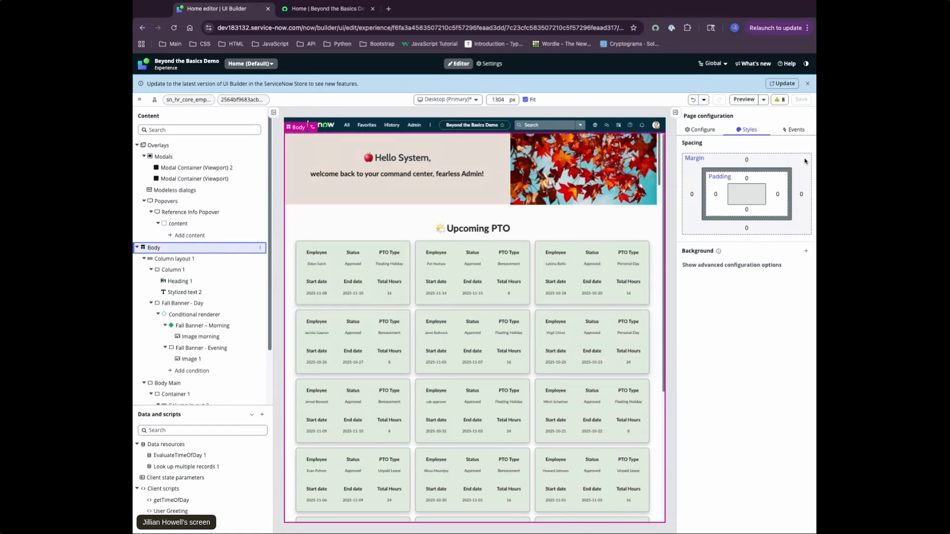
left_click(800, 133)
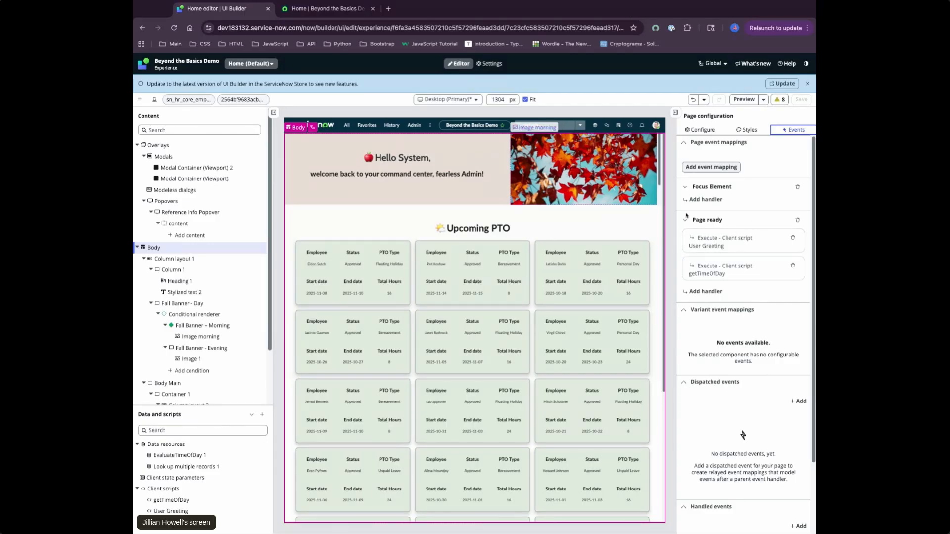
left_click(752, 239)
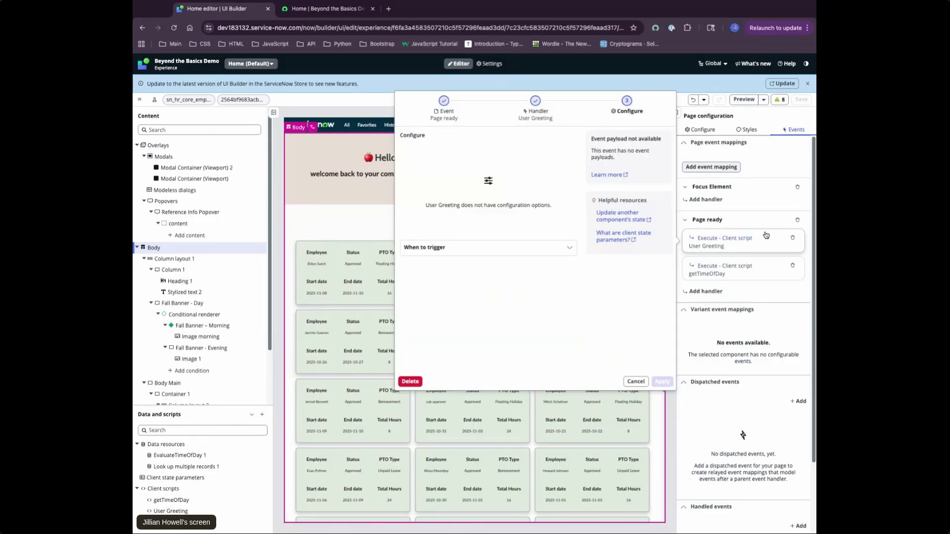
left_click(636, 381)
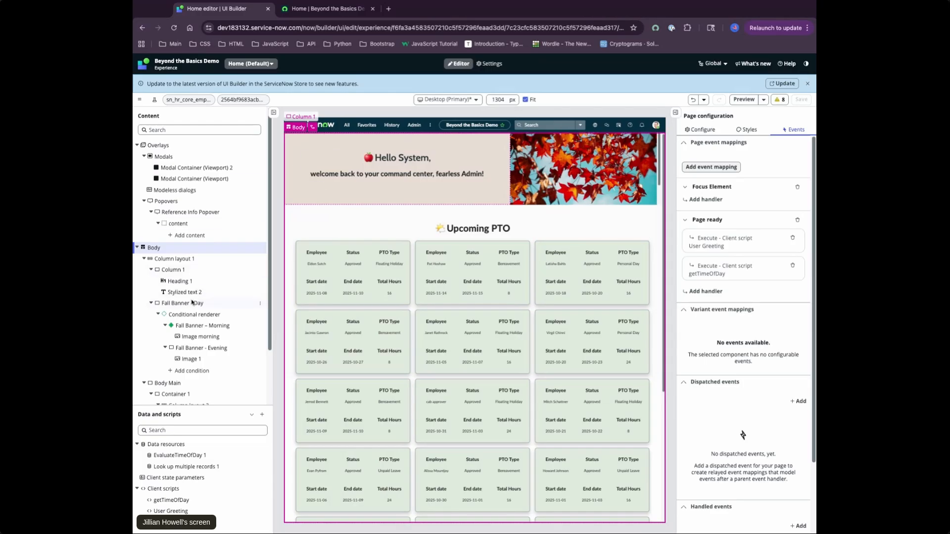
left_click(743, 268)
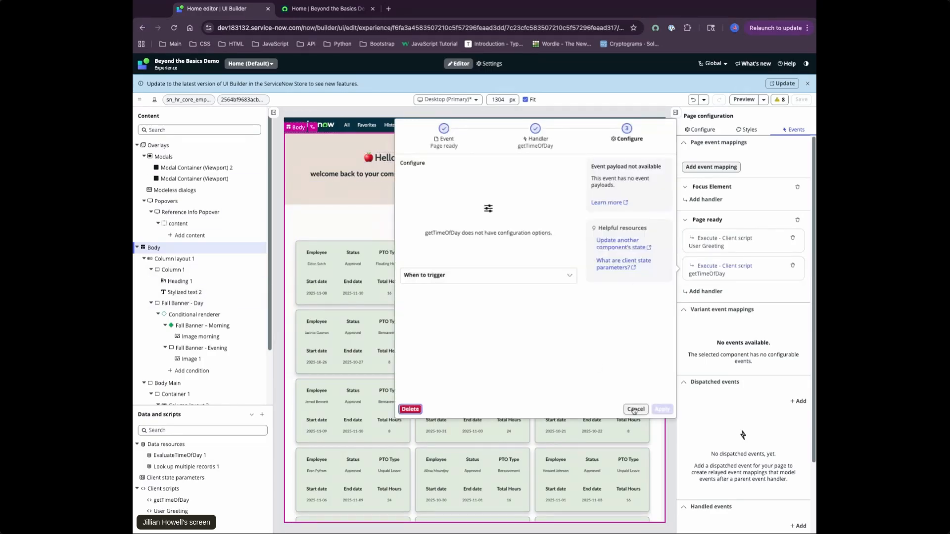
left_click(637, 410)
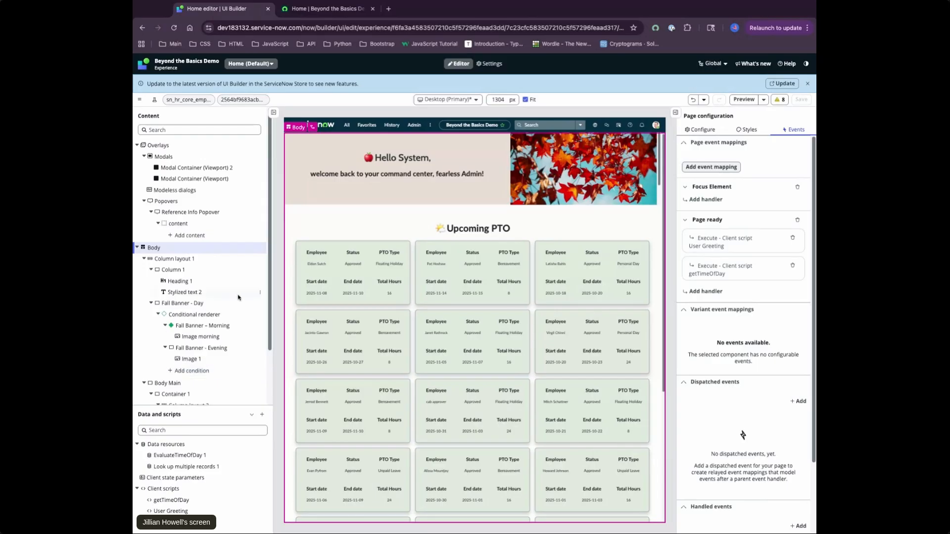
Examine the Fall Banner – Morning condition of the Conditional renderer and its data binding to EvaluateTimeOfDay's isDaytime
left_click(206, 316)
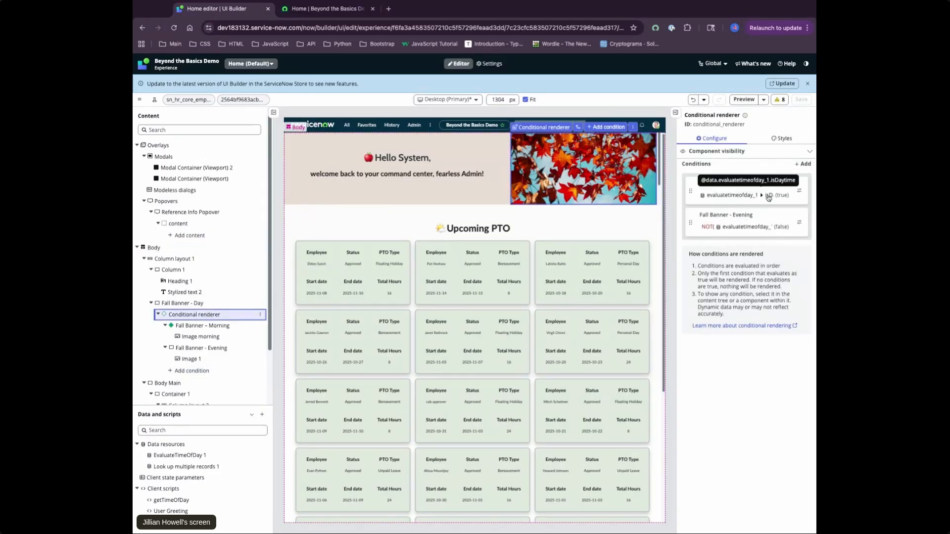
left_click(802, 192)
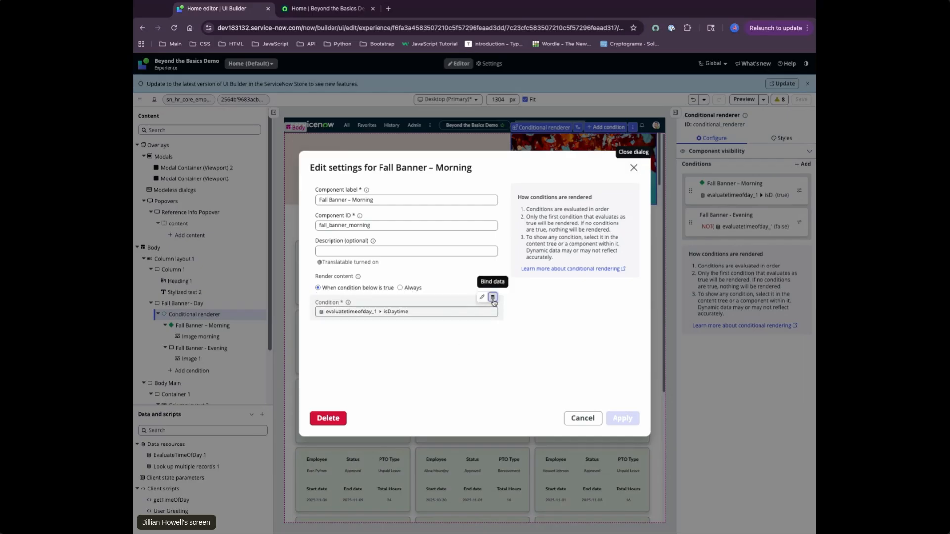
left_click(493, 302)
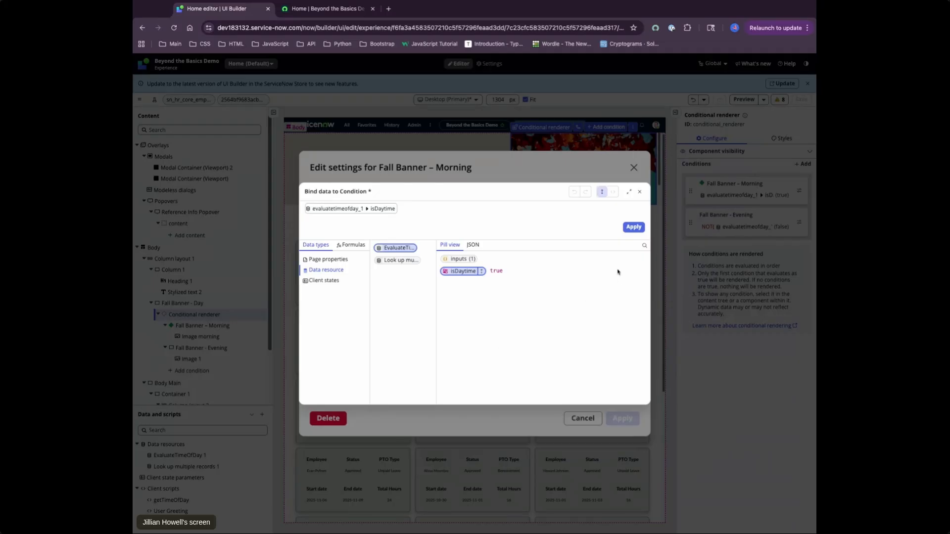
left_click(641, 192)
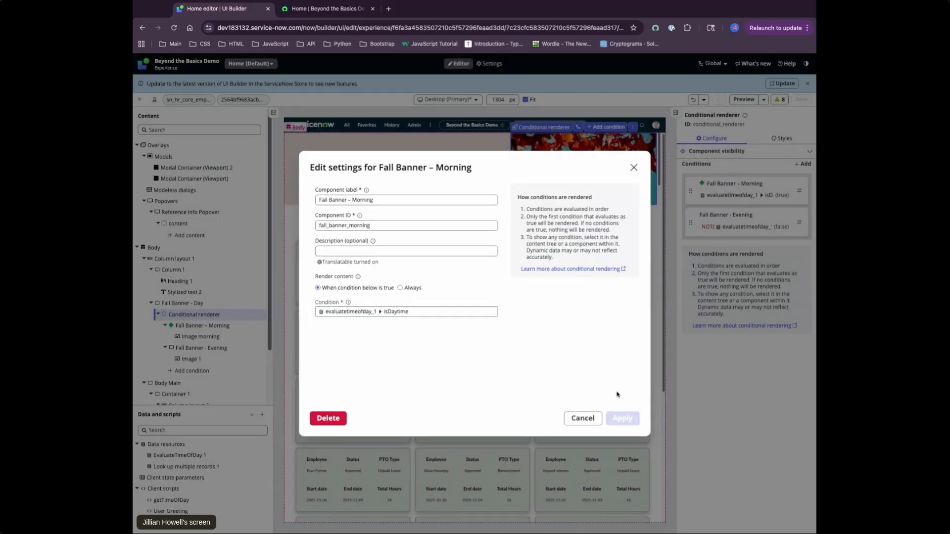
left_click(596, 418)
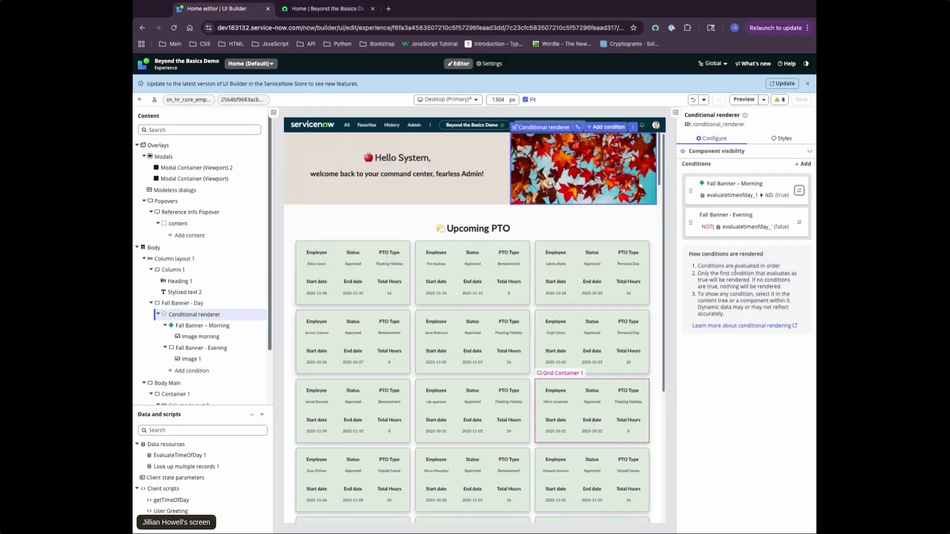
Examine the Fall Banner - Evening condition's NOT formula on isDaytime, and collapse the Conditional renderer in the content tree
left_click(800, 222)
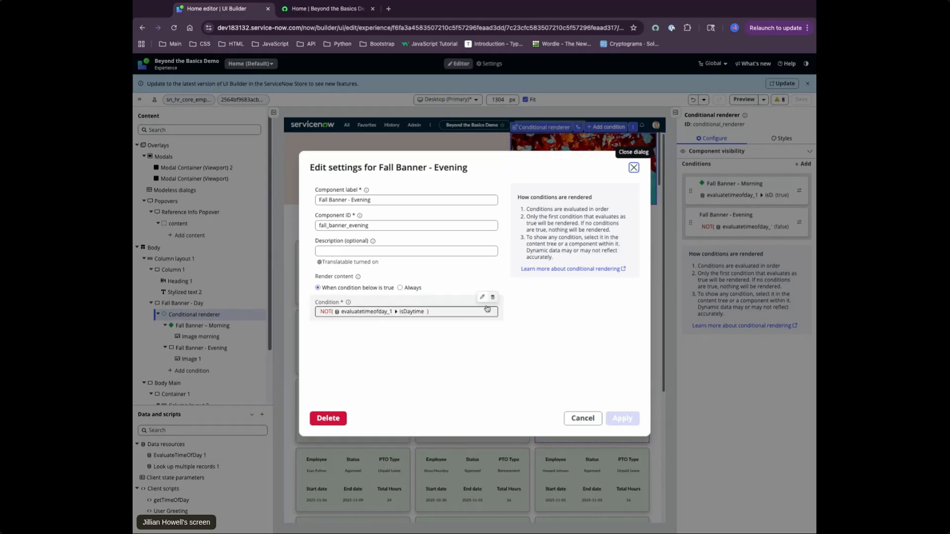
left_click(493, 303)
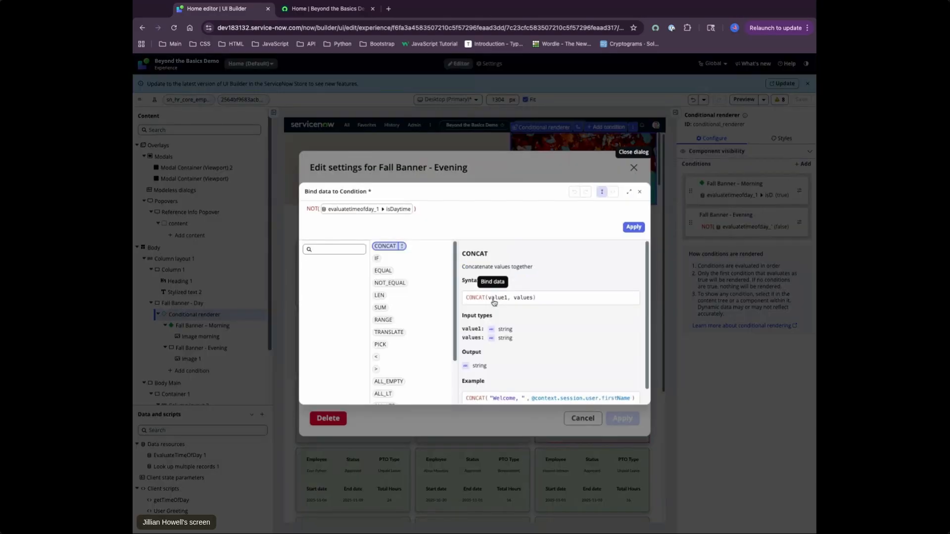
left_click(313, 208)
left_click(313, 209)
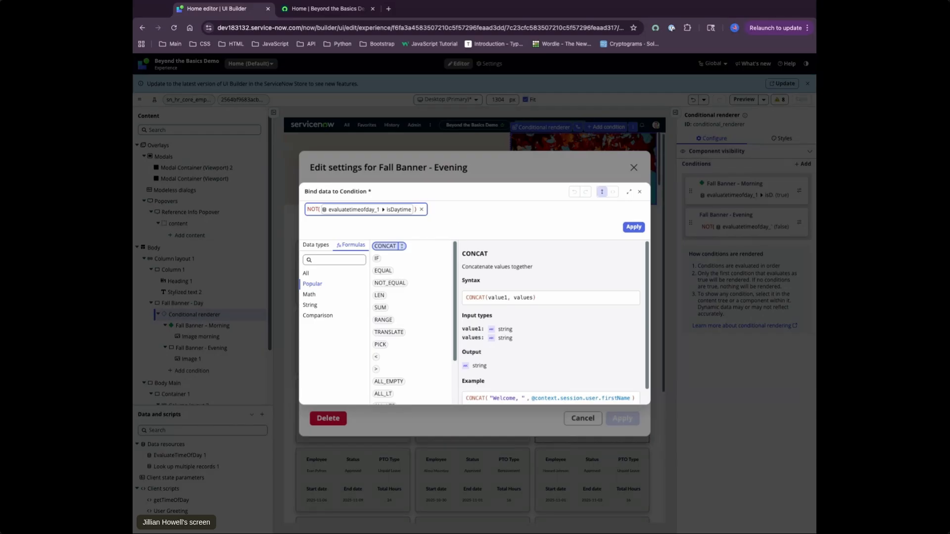
left_click(639, 191)
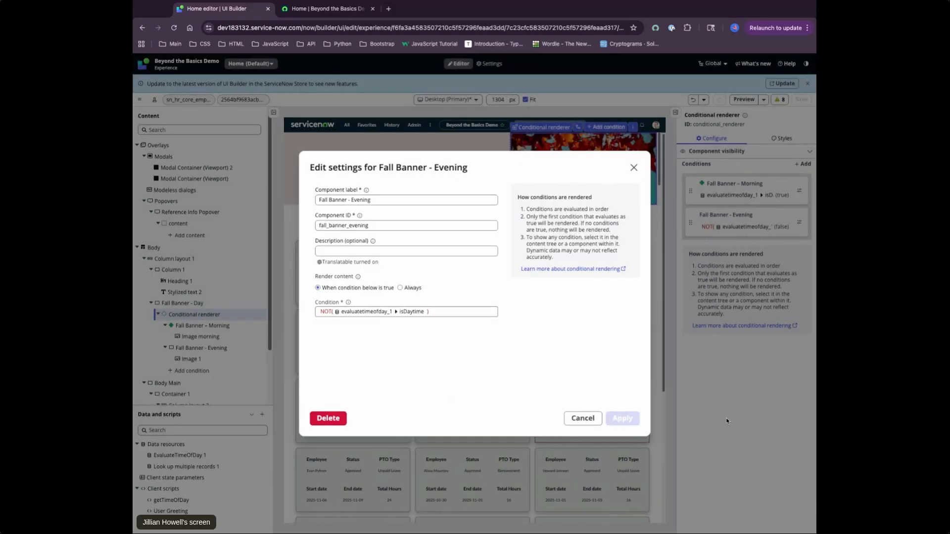
left_click(580, 419)
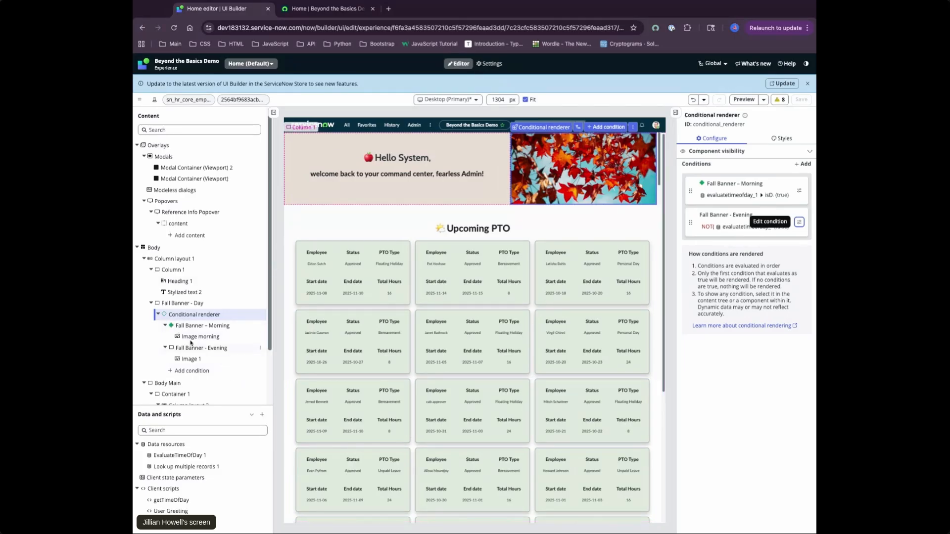
left_click(159, 314)
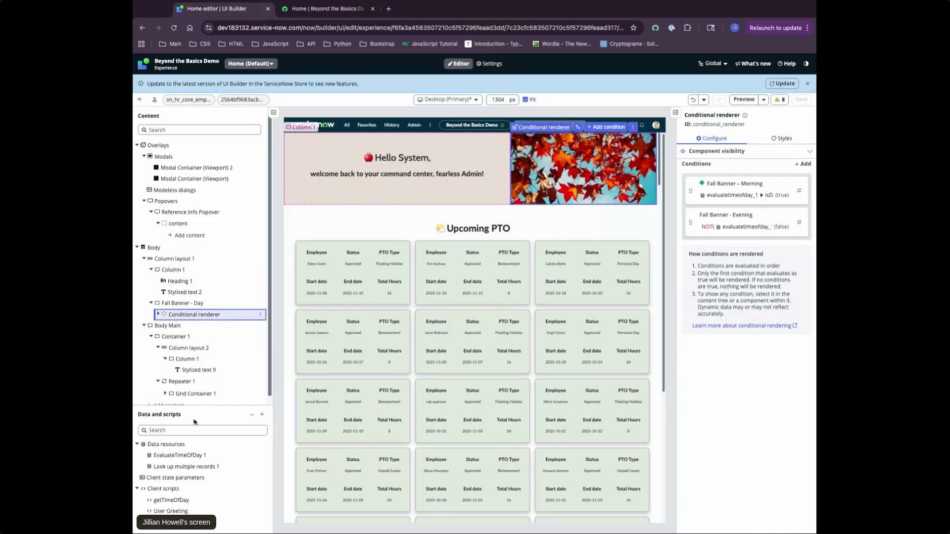
Open the Look up multiple records 1 data resource and examine its table, return fields, sorting and maximum results settings
scroll(197, 367, "down", 1)
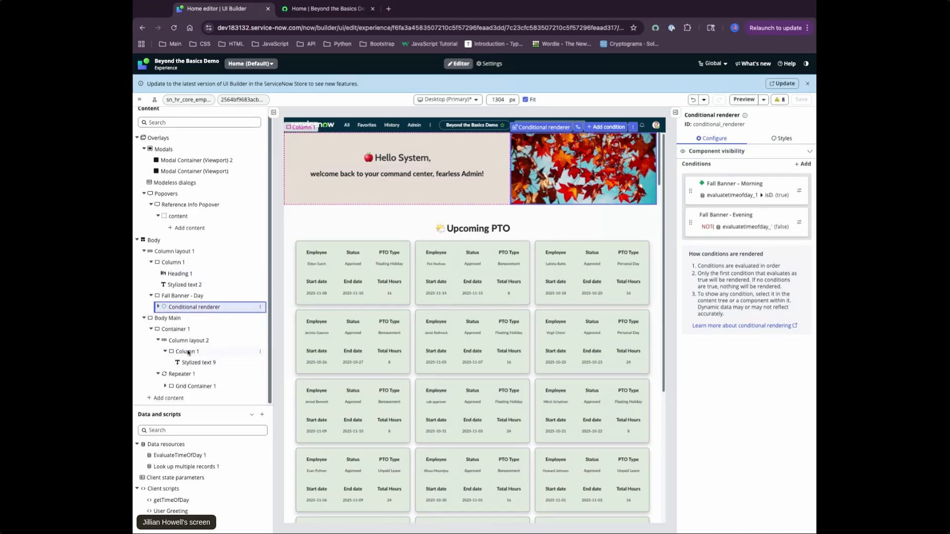
left_click(218, 470)
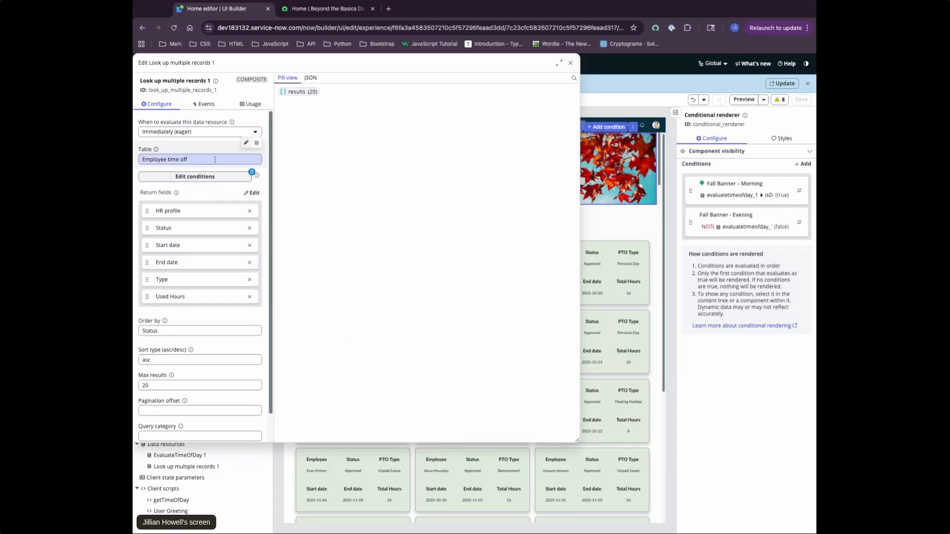
left_click(170, 154)
left_click(185, 155)
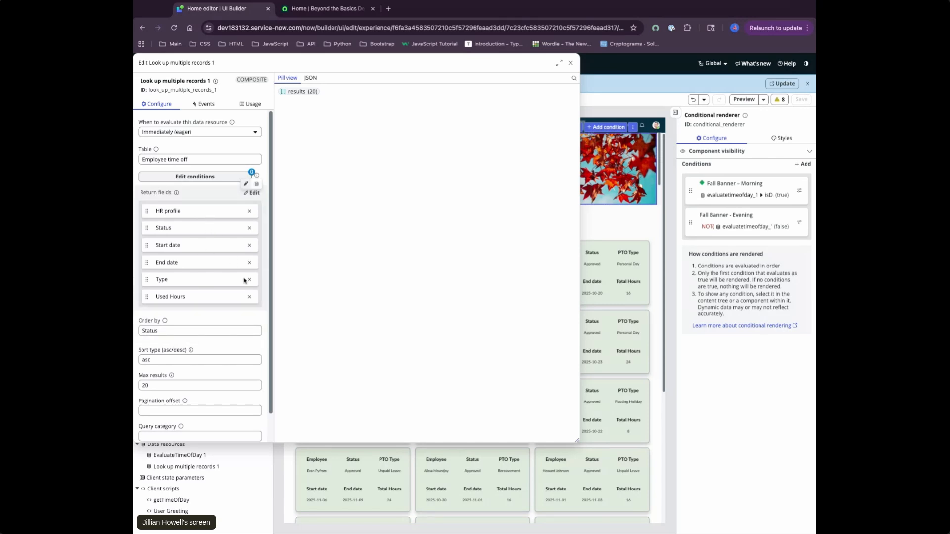
scroll(231, 322, "down", 1)
scroll(231, 327, "up", 1)
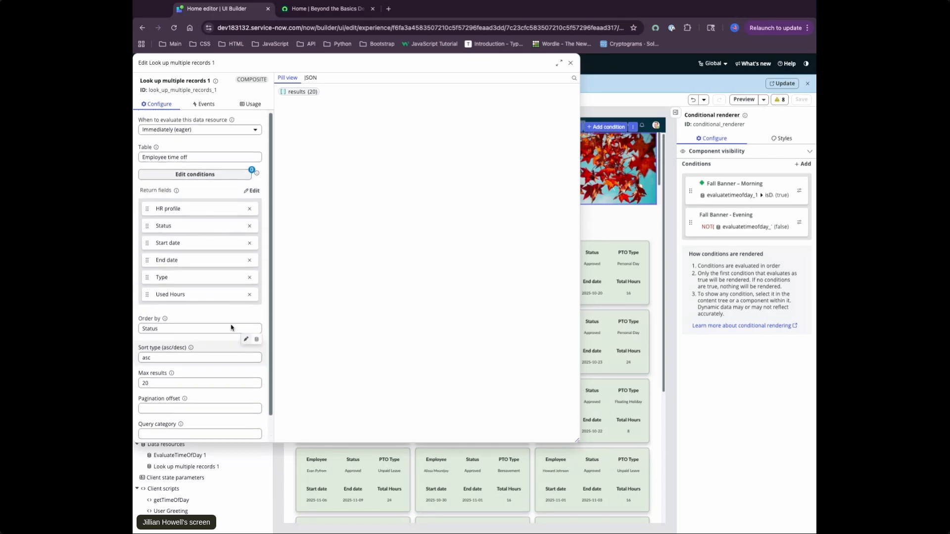
Check the event mappings of Look up multiple records 1, return to its configuration, and close the data resource without changes
left_click(210, 105)
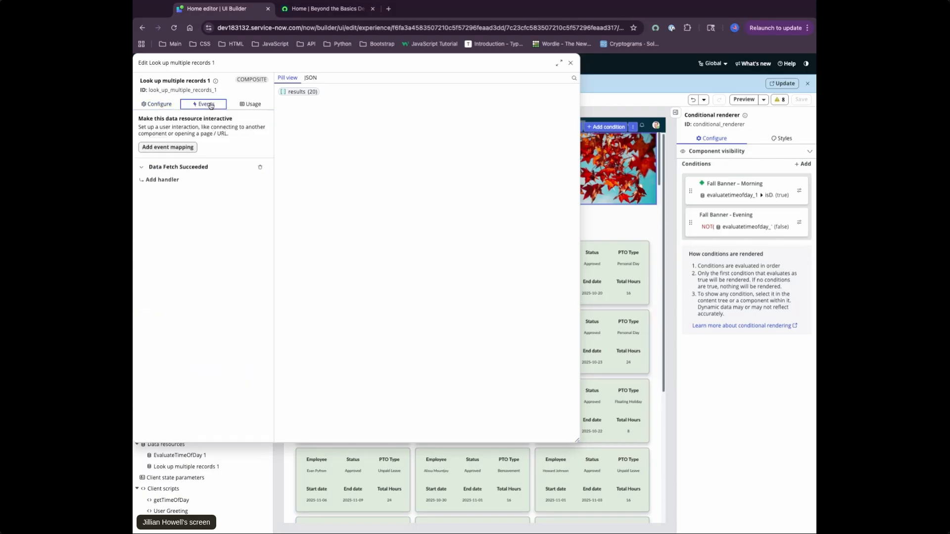
left_click(156, 105)
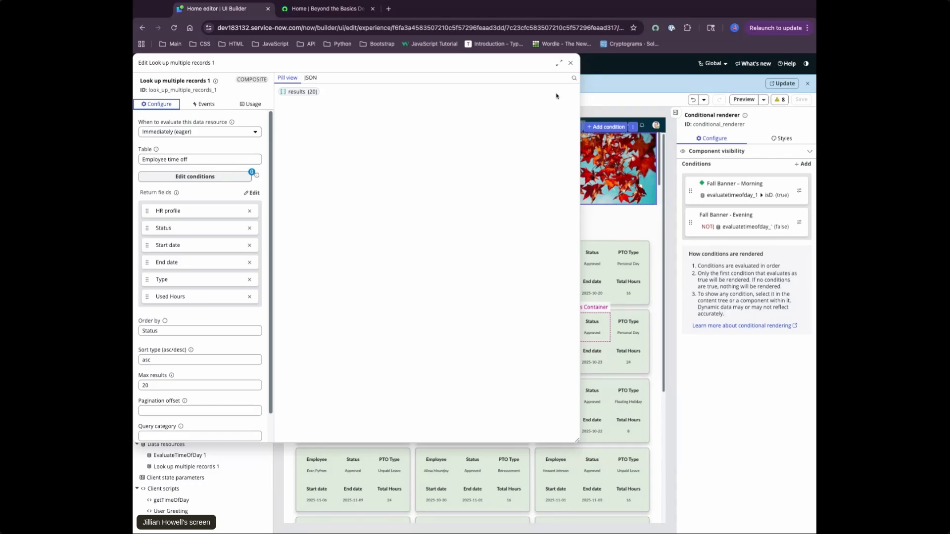
left_click(570, 63)
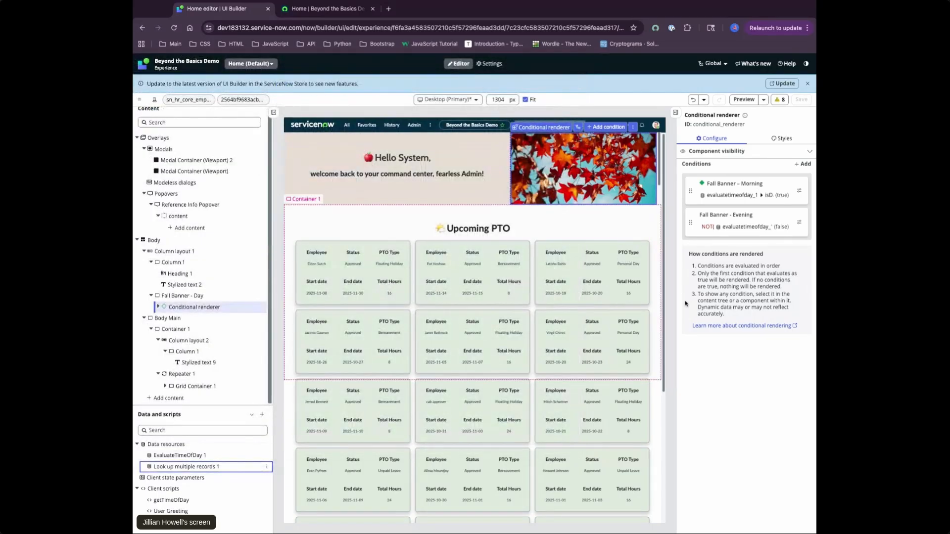
left_click(712, 422)
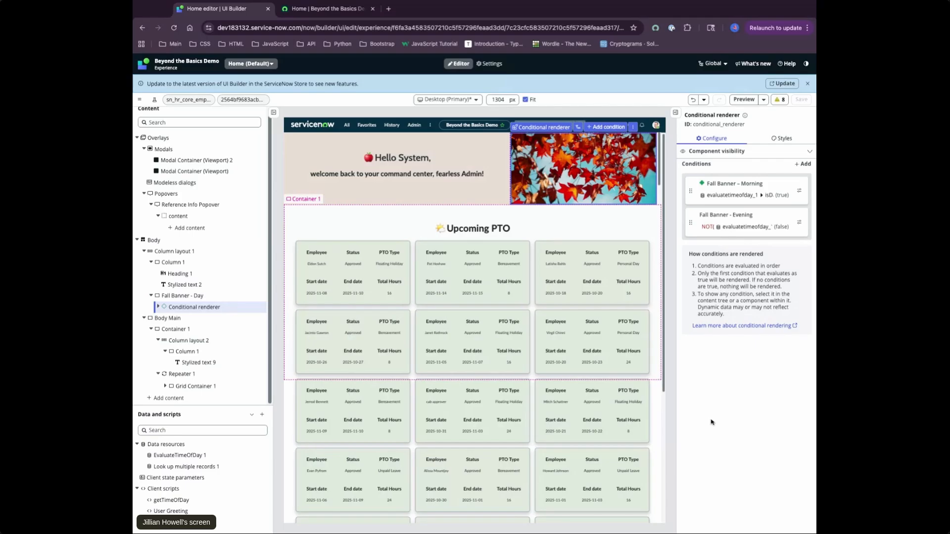